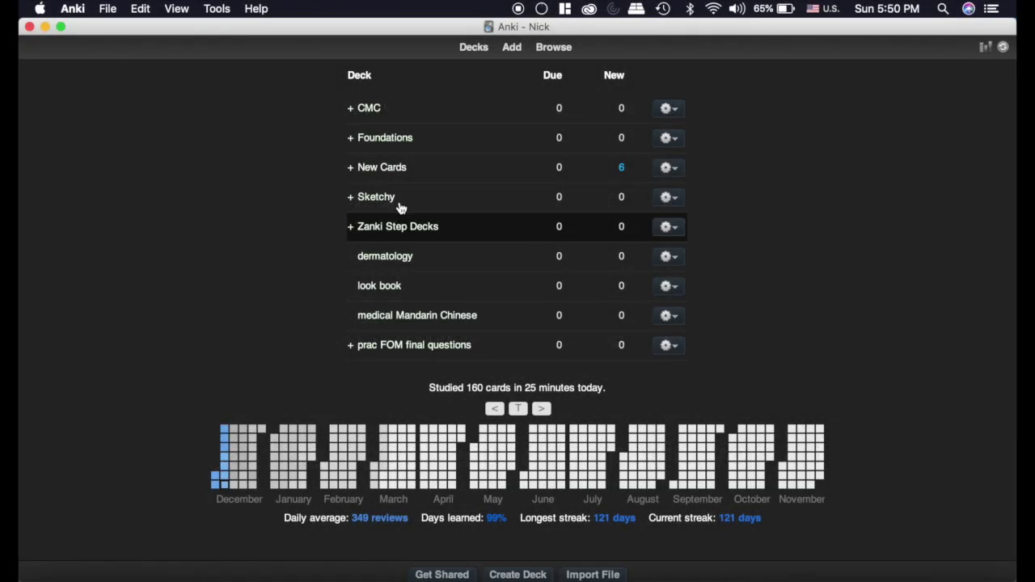
Step: Expand the New Cards deck and list the cards of its AnKing card types subdeck in the card browser
{"action": "left_click", "coordinate": [351, 168]}
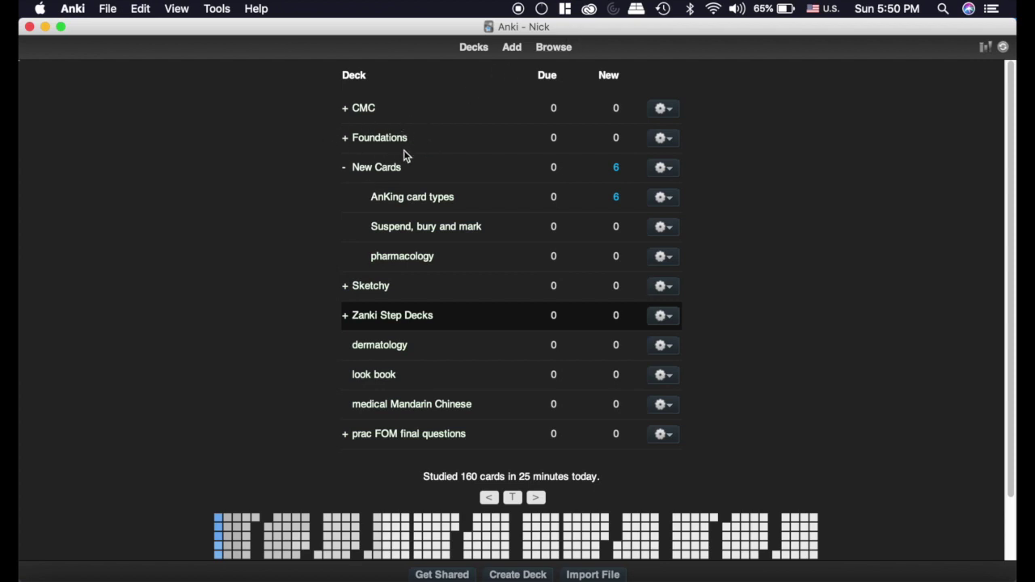
{"action": "left_click", "coordinate": [554, 47]}
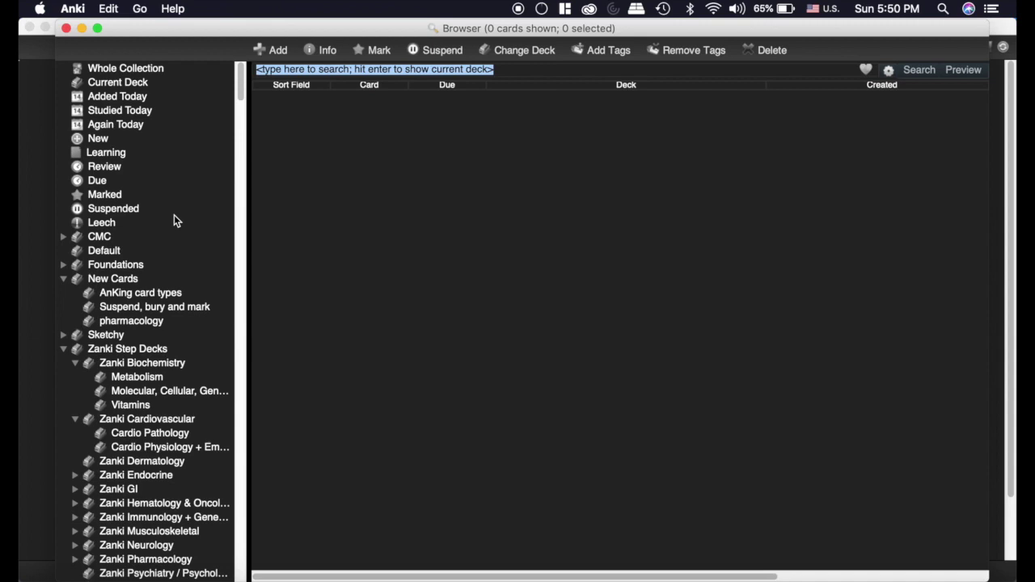
{"action": "left_click", "coordinate": [151, 296]}
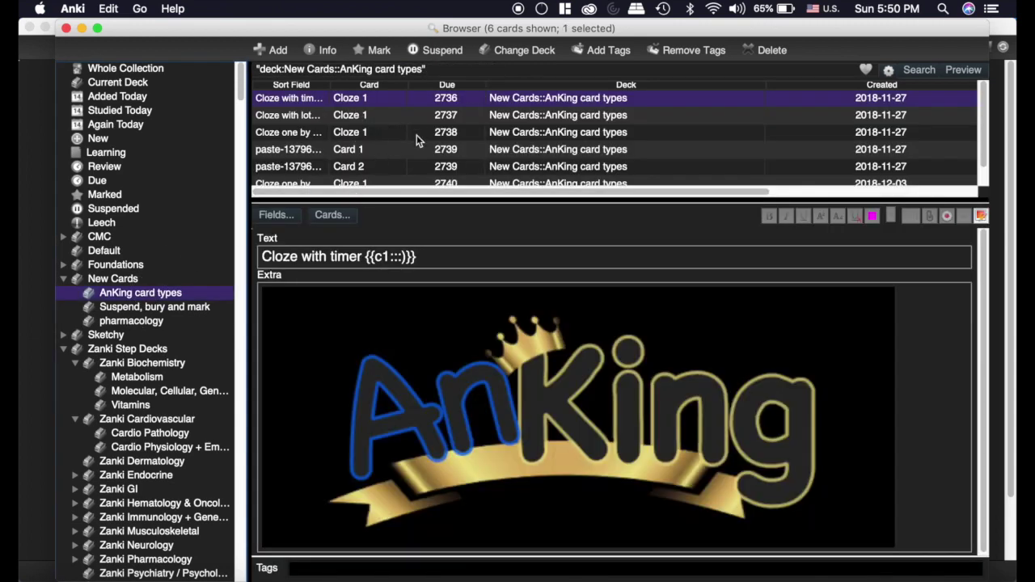
Step: View the destination decks offered for moving all cards of the AnKing card types deck, cancel the move and close the browser
{"action": "key", "text": "super+a"}
{"action": "left_click", "coordinate": [524, 50]}
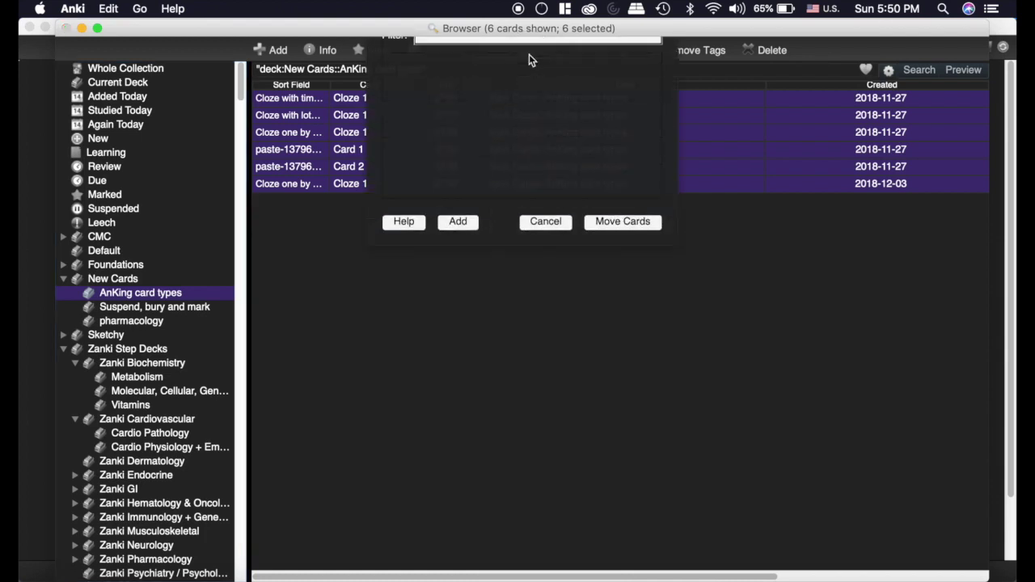
{"action": "scroll", "coordinate": [496, 165], "scroll_direction": "up", "scroll_amount": 4}
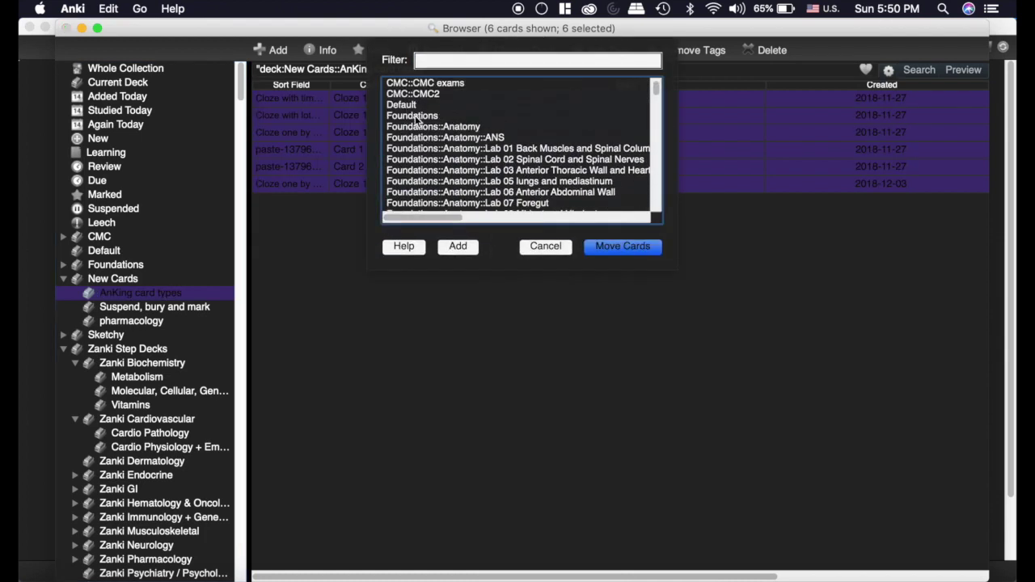
{"action": "left_click", "coordinate": [546, 246]}
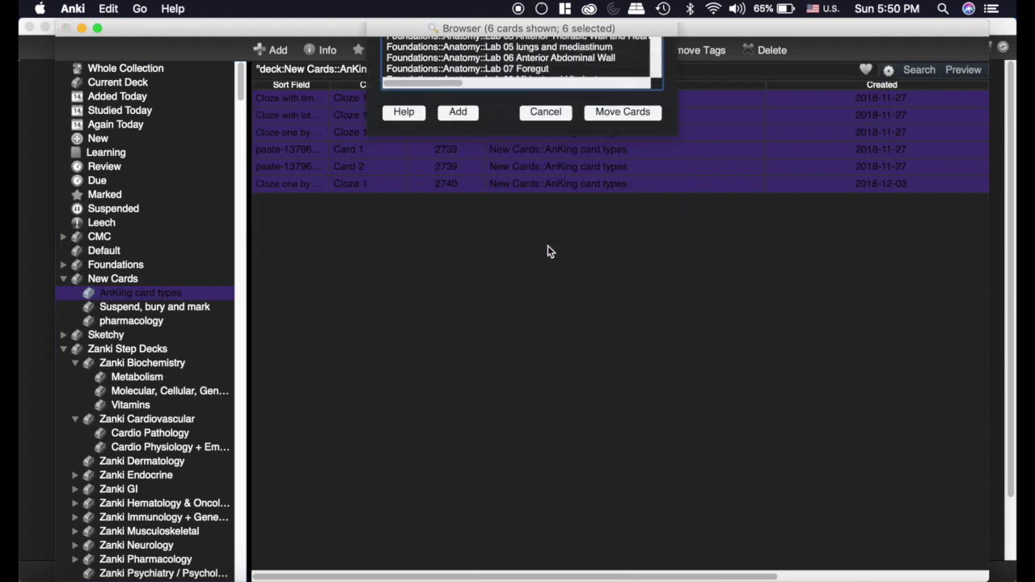
{"action": "left_click", "coordinate": [65, 28]}
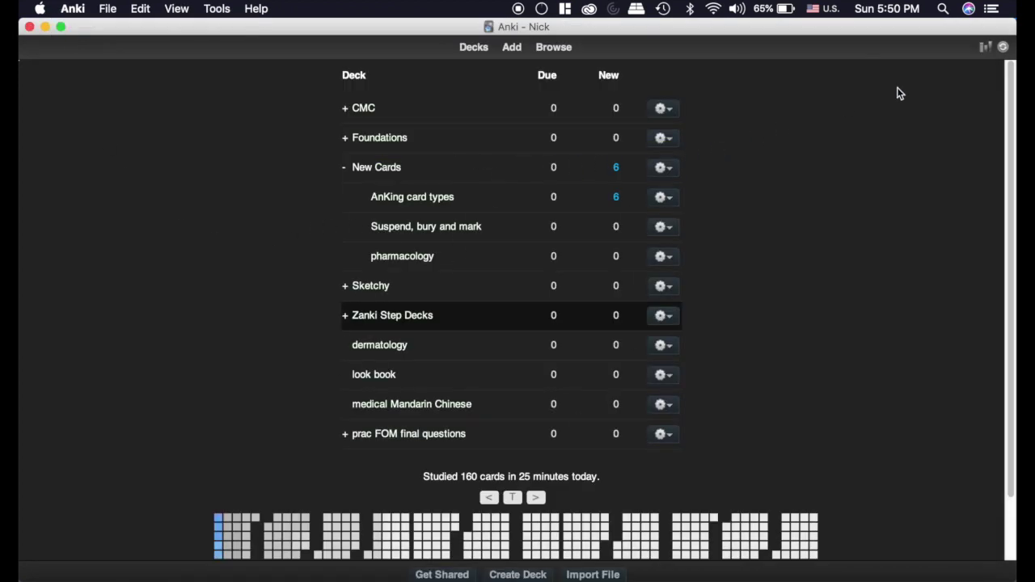
Step: Examine the one-month review forecast in the statistics for the whole collection, and close the statistics
{"action": "left_click", "coordinate": [986, 46]}
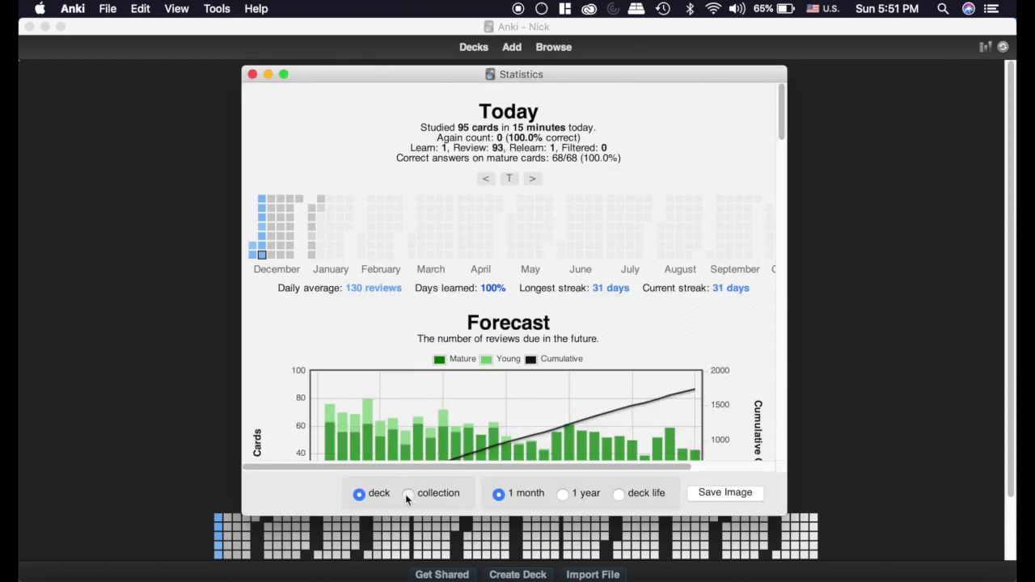
{"action": "left_click", "coordinate": [407, 497]}
{"action": "scroll", "coordinate": [377, 366], "scroll_direction": "down", "scroll_amount": 4}
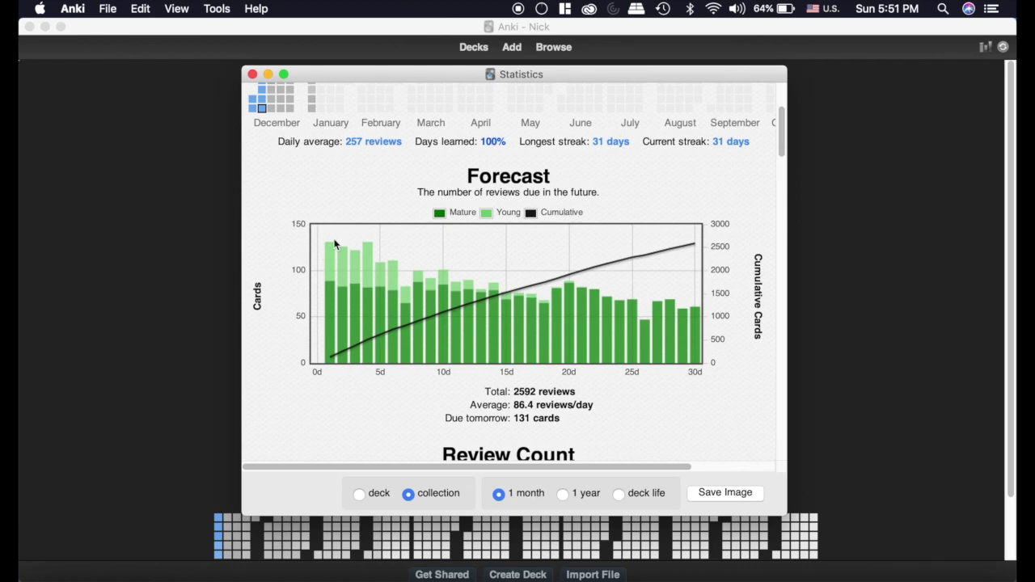
{"action": "left_click", "coordinate": [252, 74]}
Step: Try 2880 minutes as the second new-card step in the Zanki Step Decks options, and put back 1440
{"action": "left_click", "coordinate": [671, 321]}
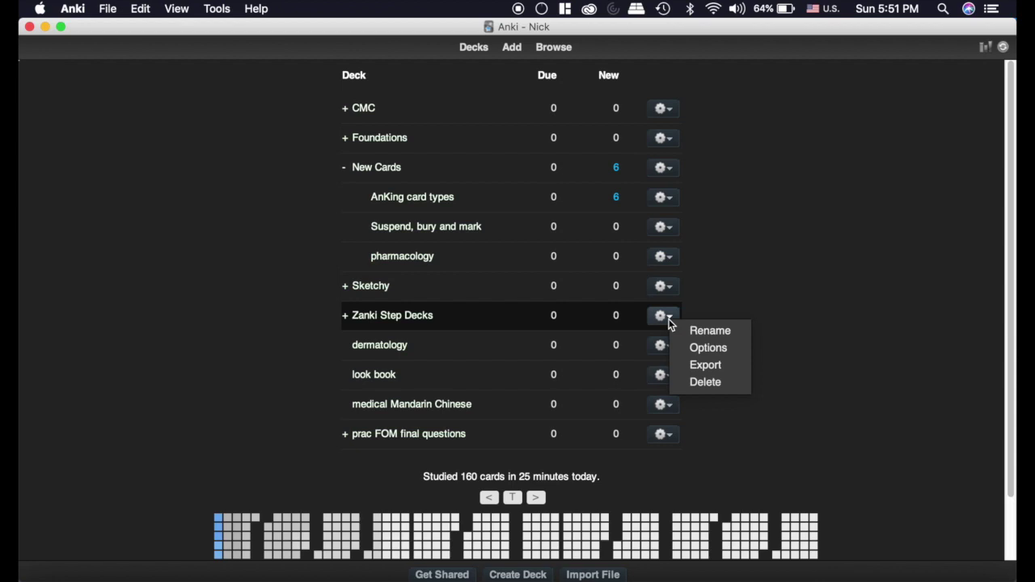
{"action": "left_click", "coordinate": [712, 351]}
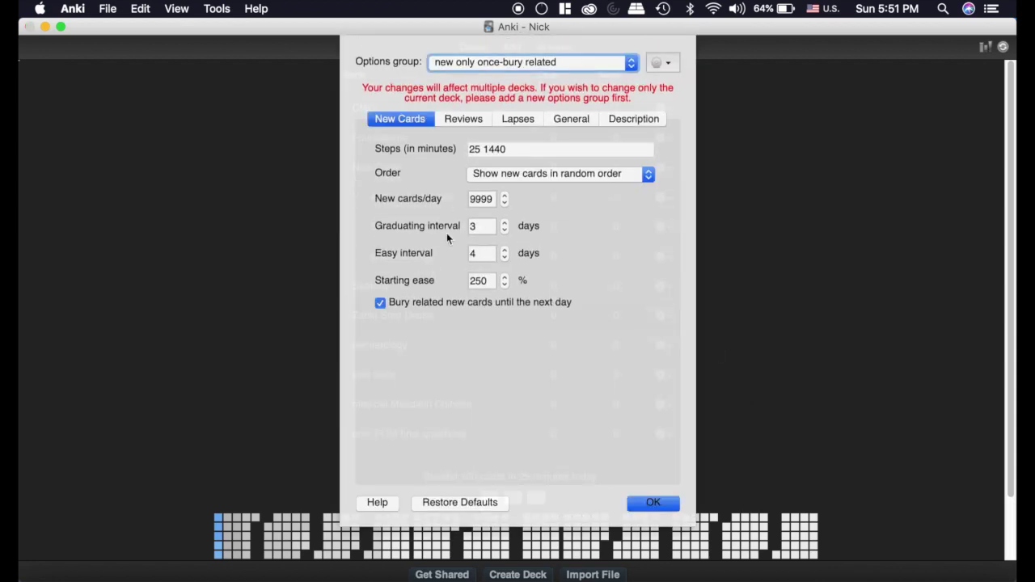
{"action": "double_click", "coordinate": [494, 149]}
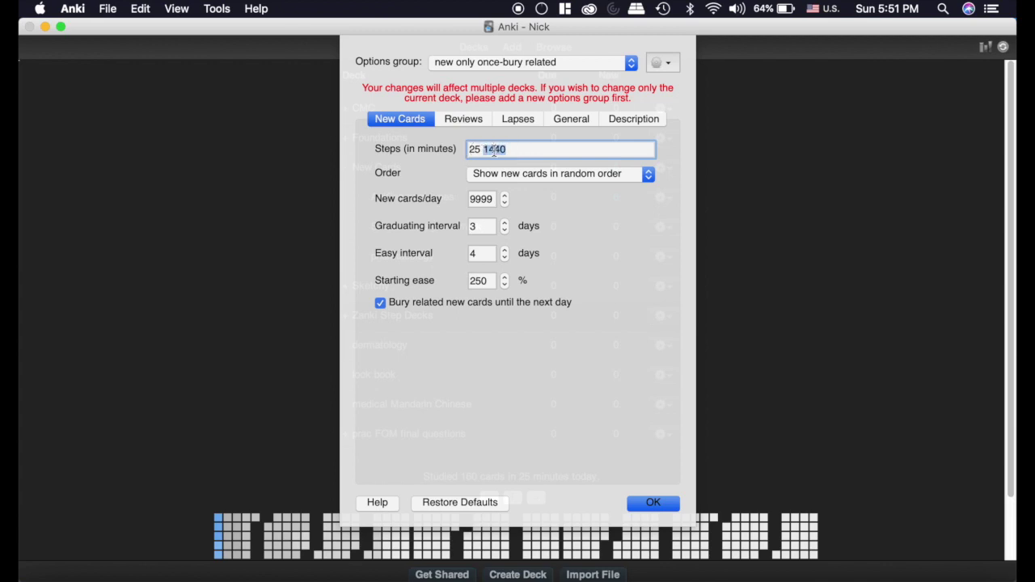
{"action": "type", "text": "2880"}
{"action": "key", "text": "BackSpace"}
{"action": "key", "text": "BackSpace"}
{"action": "key", "text": "BackSpace"}
{"action": "key", "text": "BackSpace"}
{"action": "type", "text": "1440"}
{"action": "left_click", "coordinate": [656, 503]}
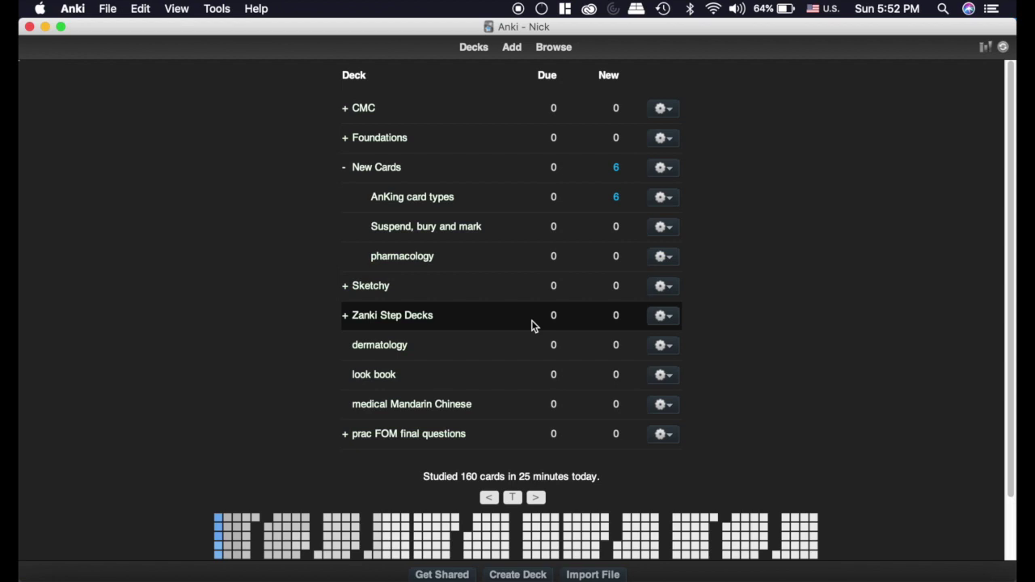
Step: Examine the one-year review count and review time charts for the whole collection
{"action": "left_click", "coordinate": [1002, 46]}
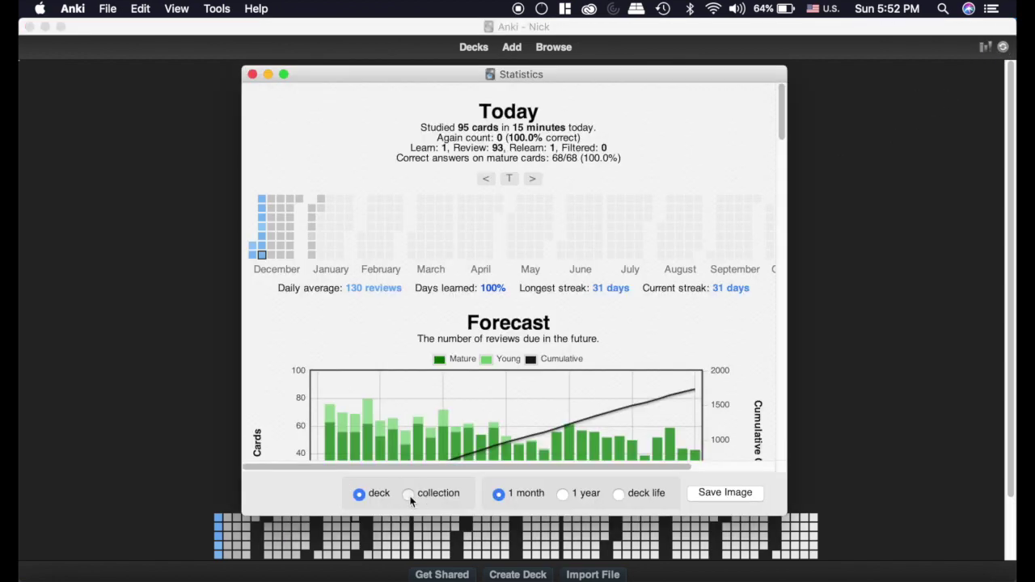
{"action": "left_click", "coordinate": [409, 494]}
{"action": "left_click", "coordinate": [565, 494]}
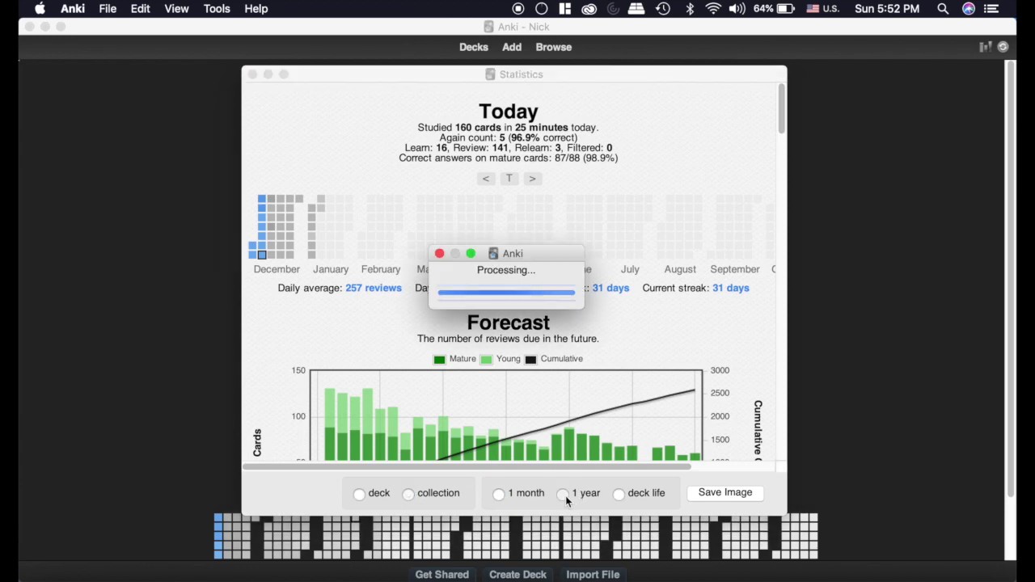
{"action": "scroll", "coordinate": [541, 329], "scroll_direction": "down", "scroll_amount": 10}
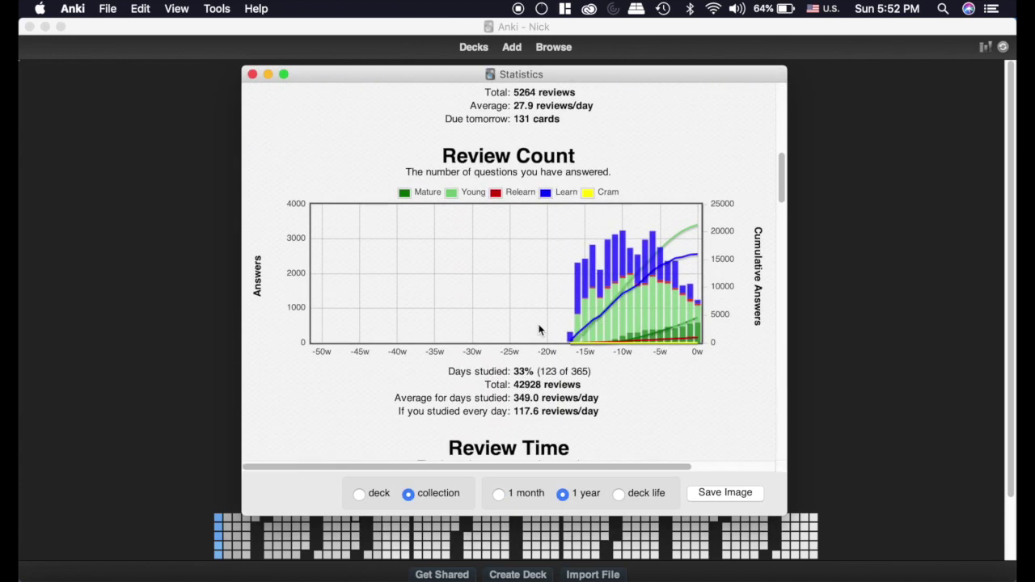
{"action": "scroll", "coordinate": [541, 330], "scroll_direction": "down", "scroll_amount": 1}
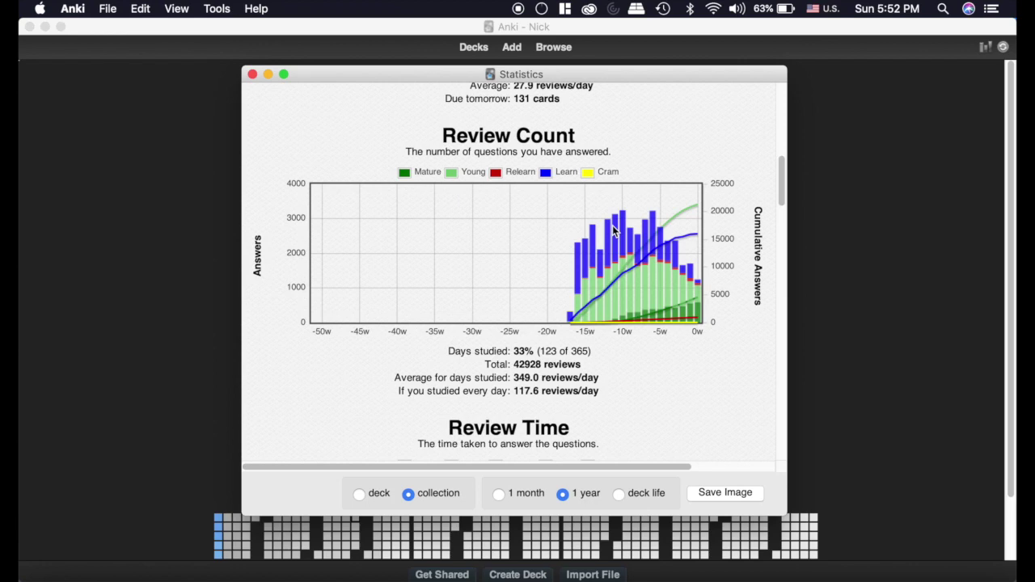
{"action": "scroll", "coordinate": [615, 234], "scroll_direction": "down", "scroll_amount": 5}
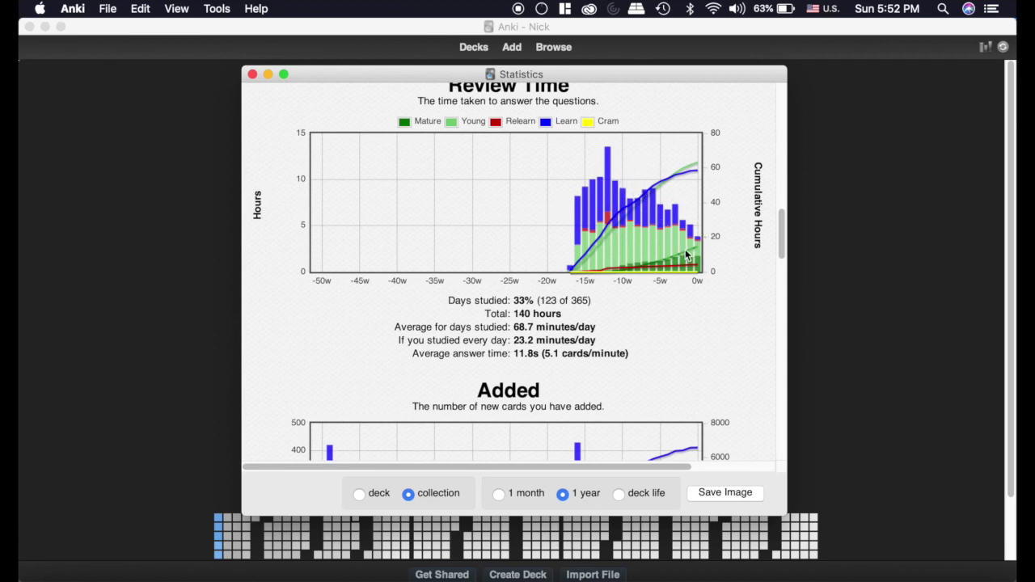
{"action": "scroll", "coordinate": [686, 253], "scroll_direction": "up", "scroll_amount": 6}
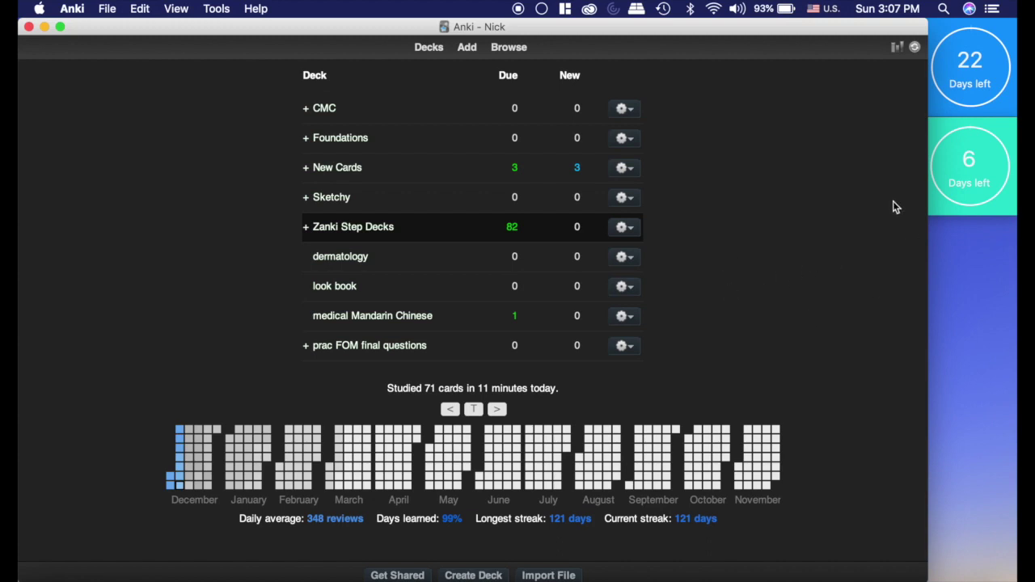
Step: Check the Christmas and Final entries in the desktop countdown app and dismiss its list
{"action": "mouse_move", "coordinate": [957, 107]}
{"action": "left_click", "coordinate": [544, 9]}
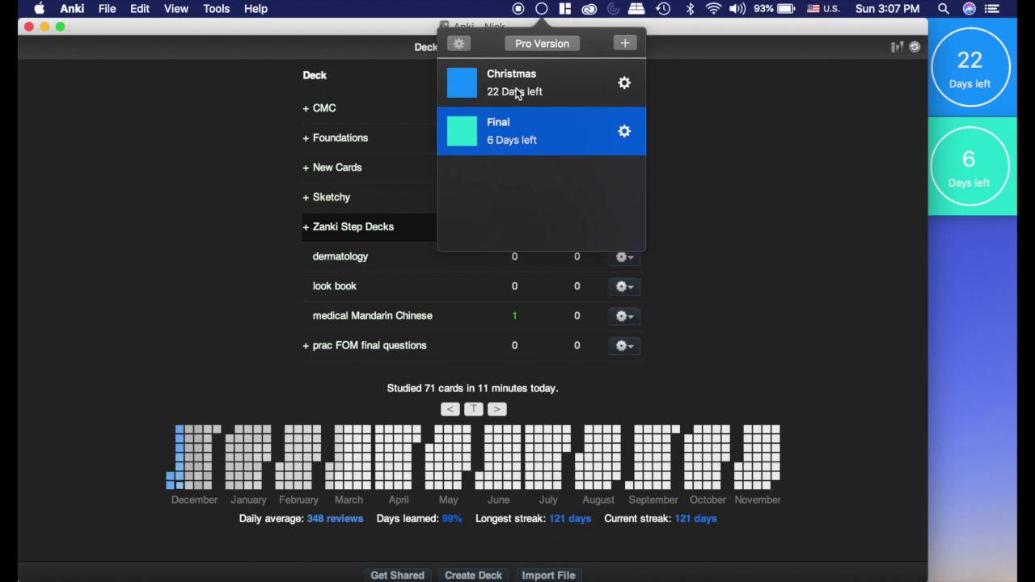
{"action": "left_click", "coordinate": [711, 169]}
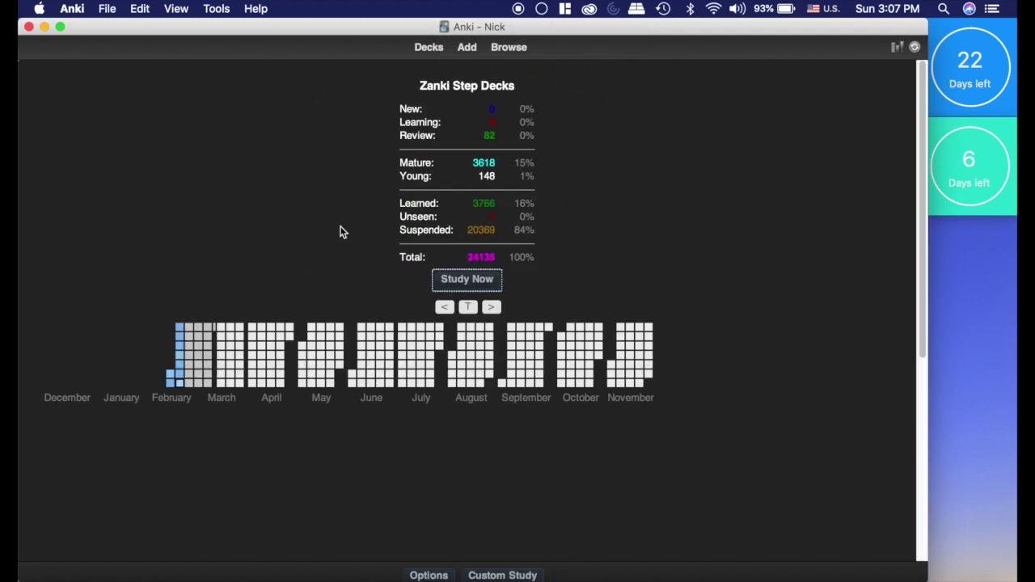
Step: Start studying the Zanki Step Decks, reveal the epidermis granules card's answer and reschedule that card for review in 20 days
{"action": "left_click", "coordinate": [490, 280]}
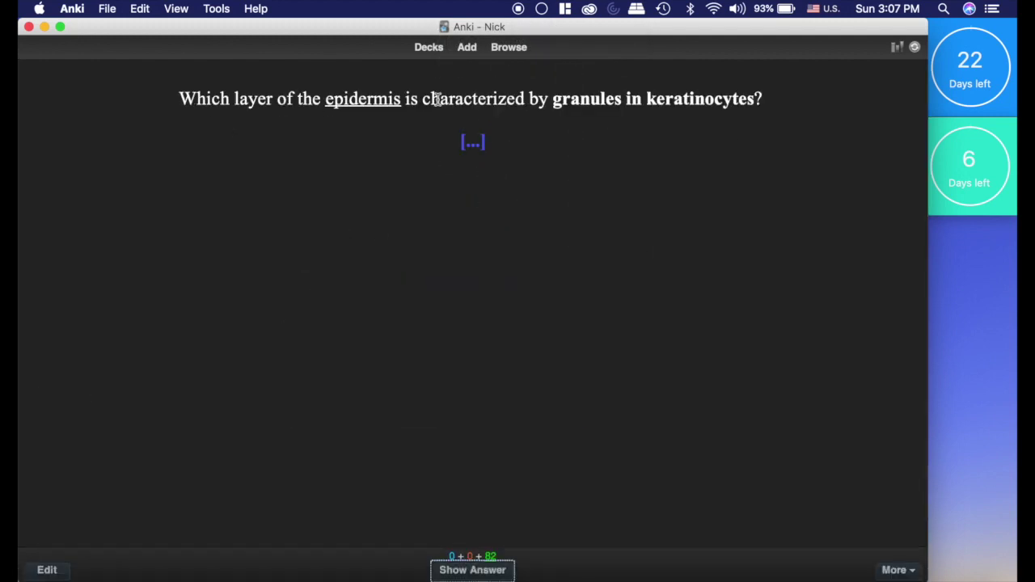
{"action": "key", "text": "space"}
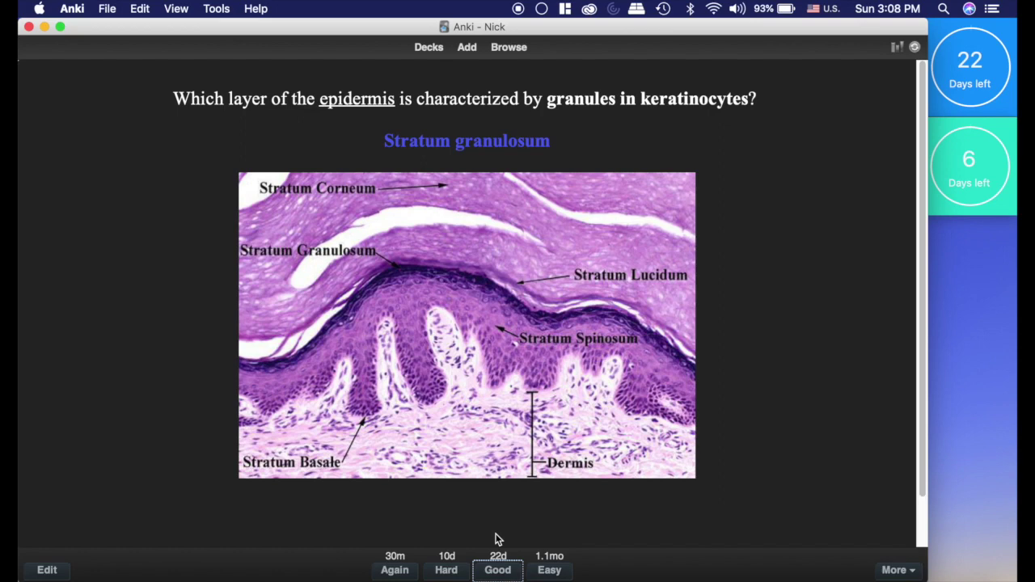
{"action": "key", "text": "super+shift+d"}
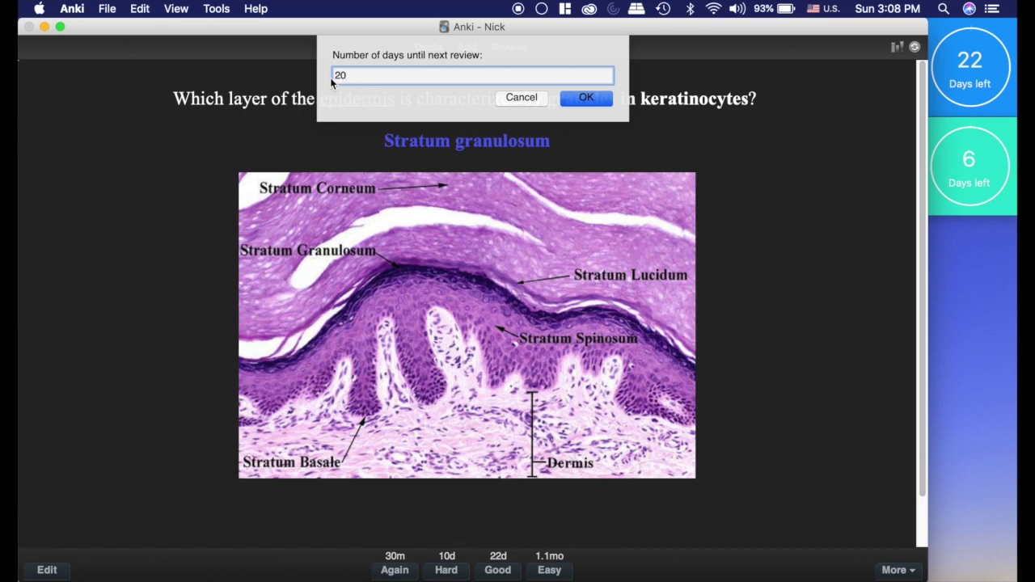
{"action": "key", "text": "BackSpace"}
{"action": "type", "text": "1"}
{"action": "key", "text": "BackSpace"}
{"action": "type", "text": "0"}
{"action": "left_click", "coordinate": [586, 98]}
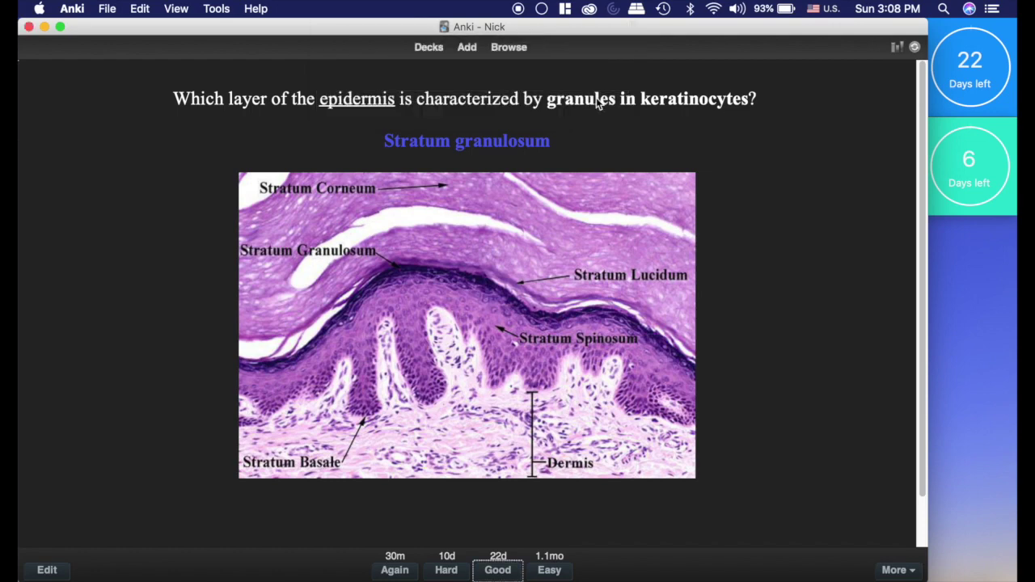
Step: Reveal the foramen cecum card's answer and reschedule the card for review in 6 days
{"action": "key", "text": "space"}
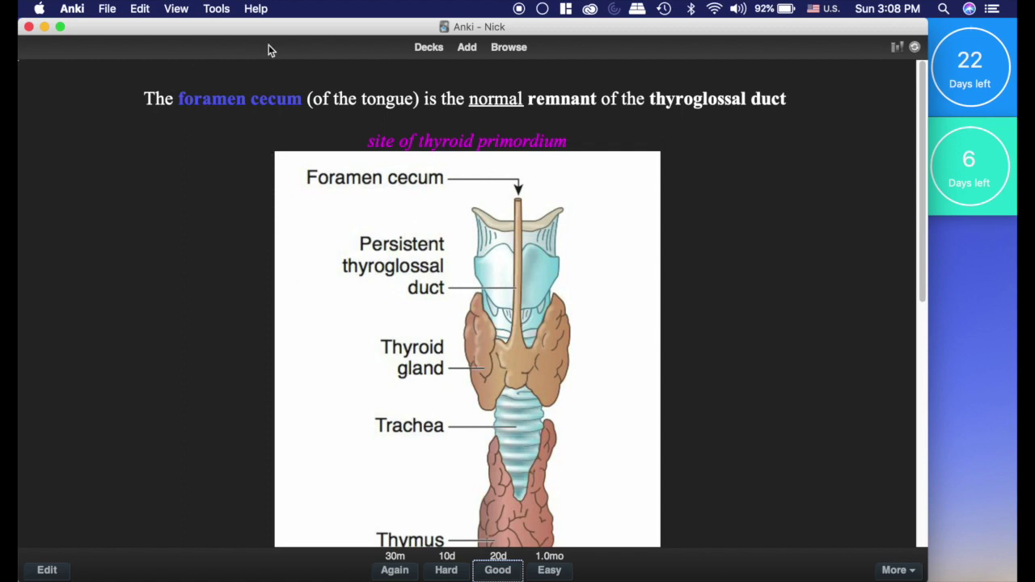
{"action": "mouse_move", "coordinate": [1002, 143]}
{"action": "key", "text": "super+shift+d"}
{"action": "type", "text": "6"}
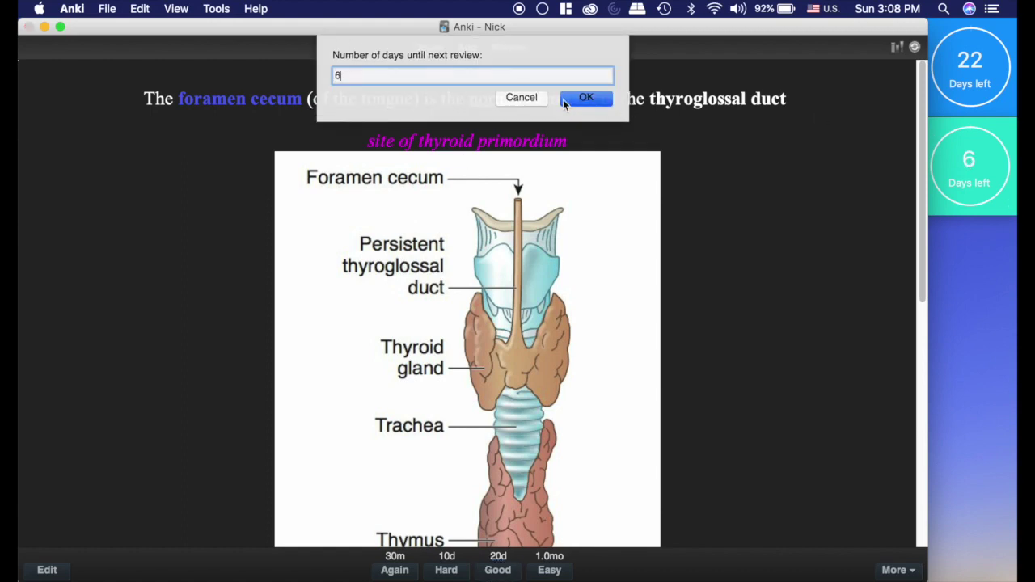
{"action": "left_click", "coordinate": [588, 98]}
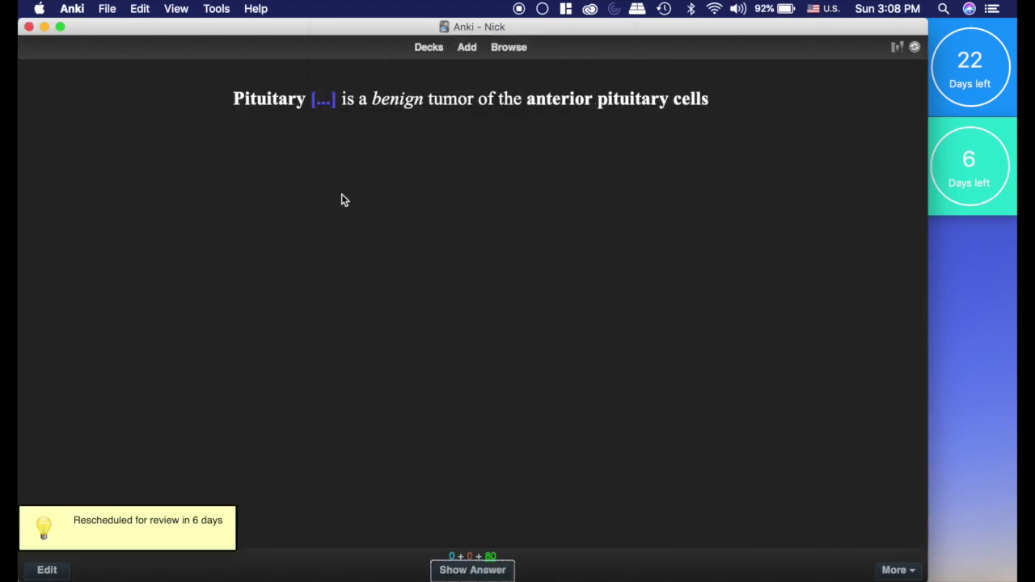
Step: Reveal the answer to the pituitary tumor card and return to the deck list without rating it
{"action": "key", "text": "space"}
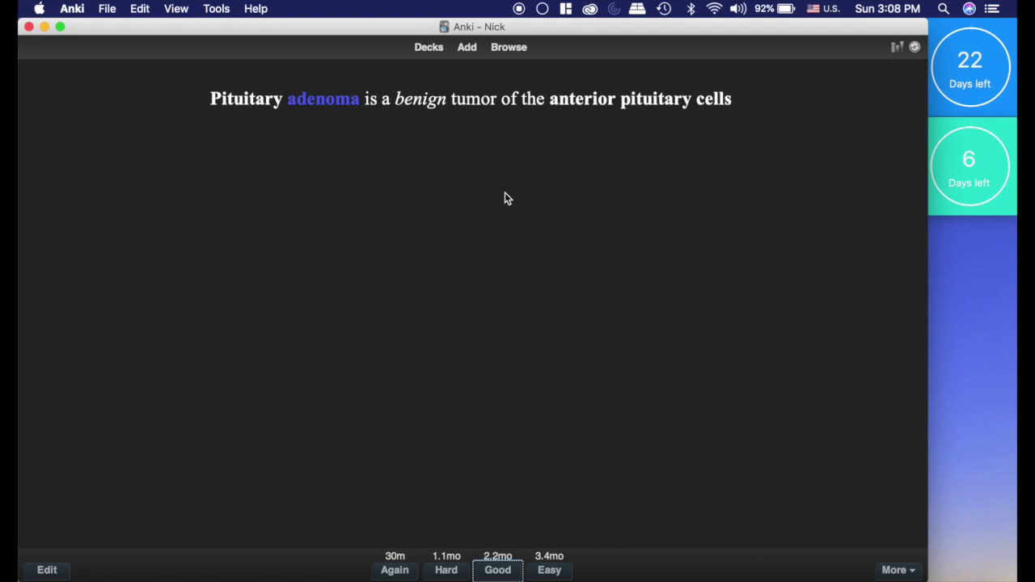
{"action": "left_click", "coordinate": [435, 53]}
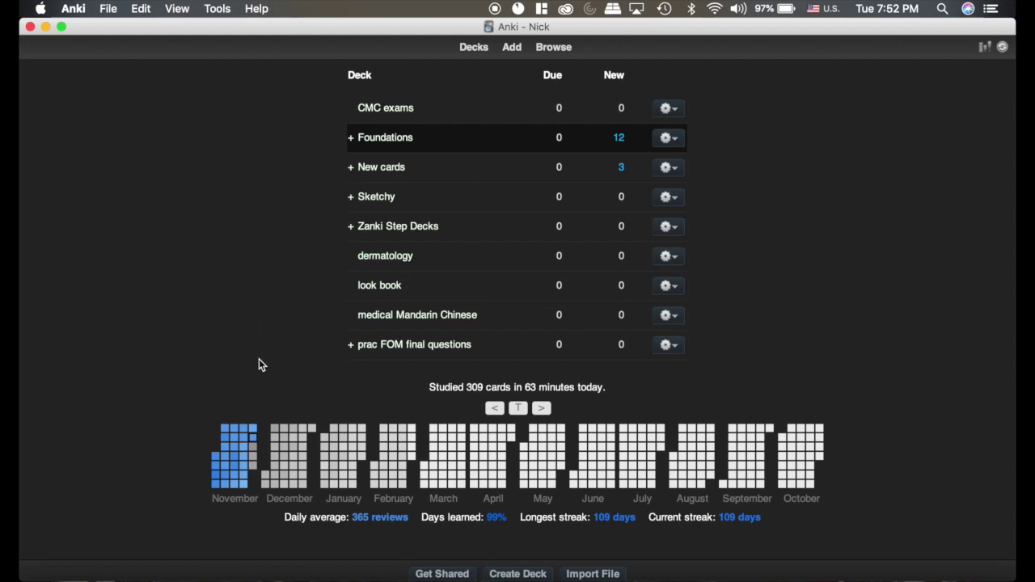
Step: Start studying the Foundations deck and reveal the answer to the colicky pain card
{"action": "mouse_move", "coordinate": [254, 432]}
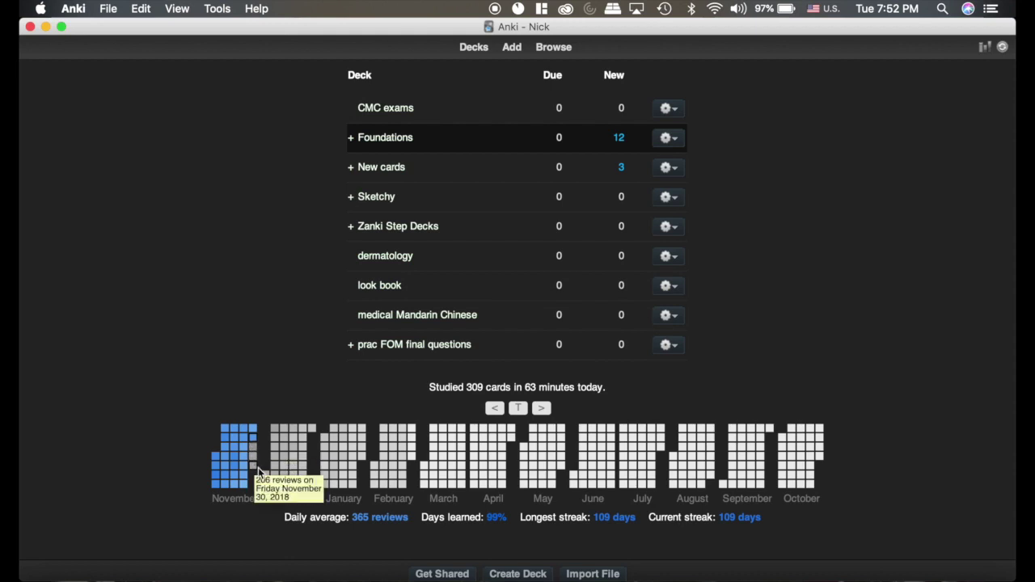
{"action": "mouse_move", "coordinate": [264, 478]}
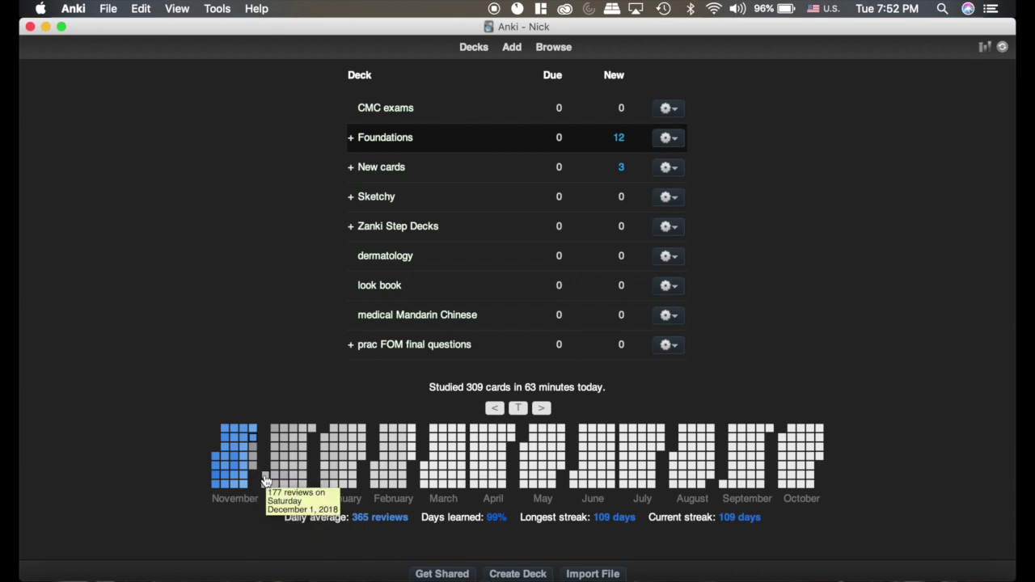
{"action": "left_click", "coordinate": [392, 138]}
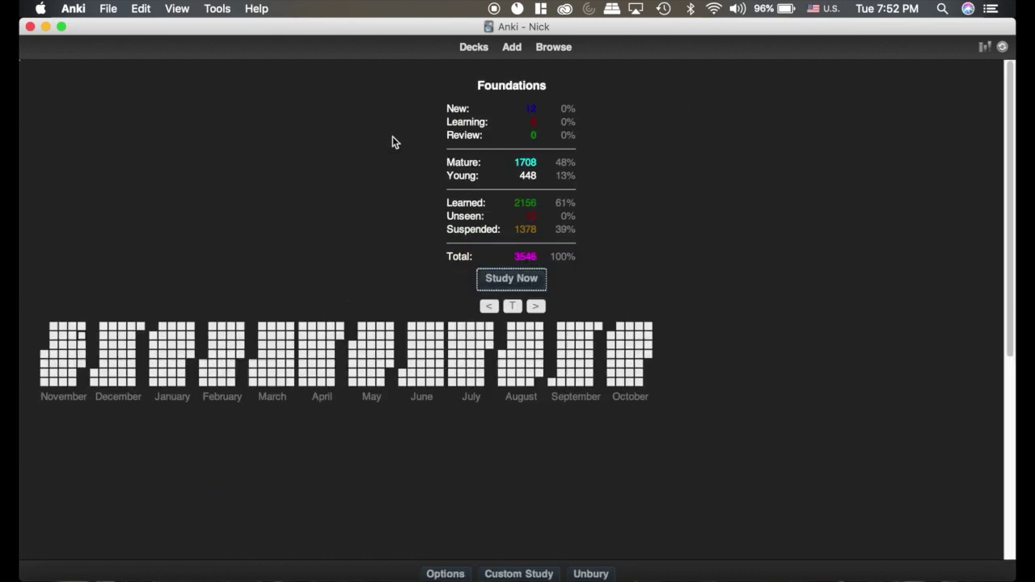
{"action": "left_click", "coordinate": [526, 280]}
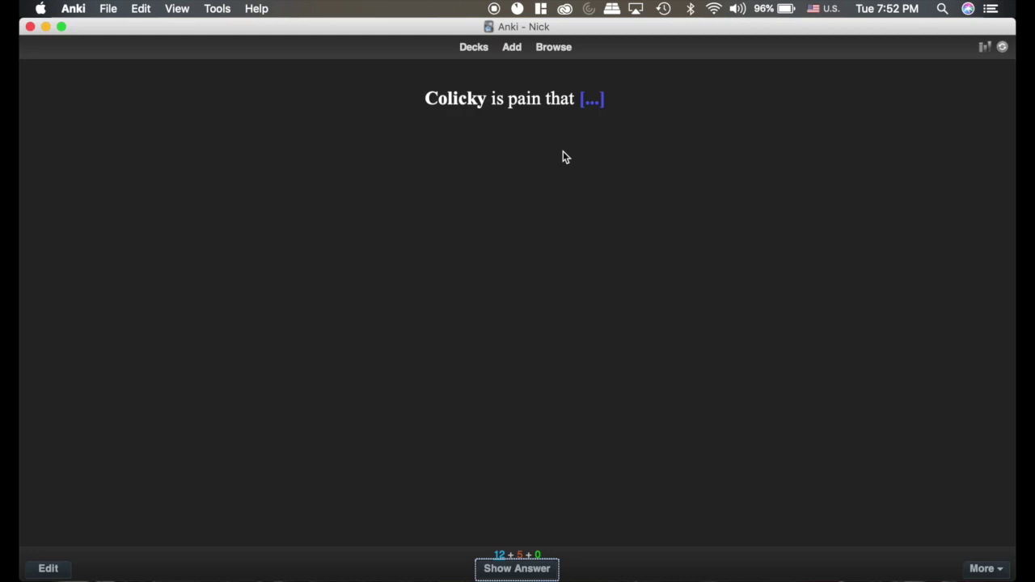
{"action": "key", "text": "space"}
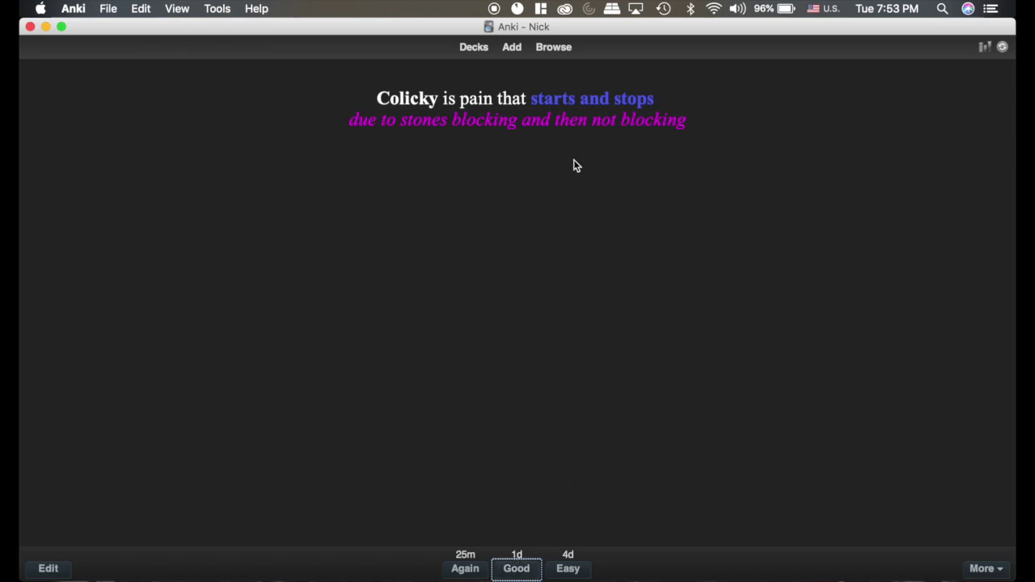
Step: Reschedule the colicky pain card for review in 3 days, and reveal the thyroid hormone card's answer and rate it Easy
{"action": "key", "text": "super+shift+d"}
{"action": "type", "text": "3"}
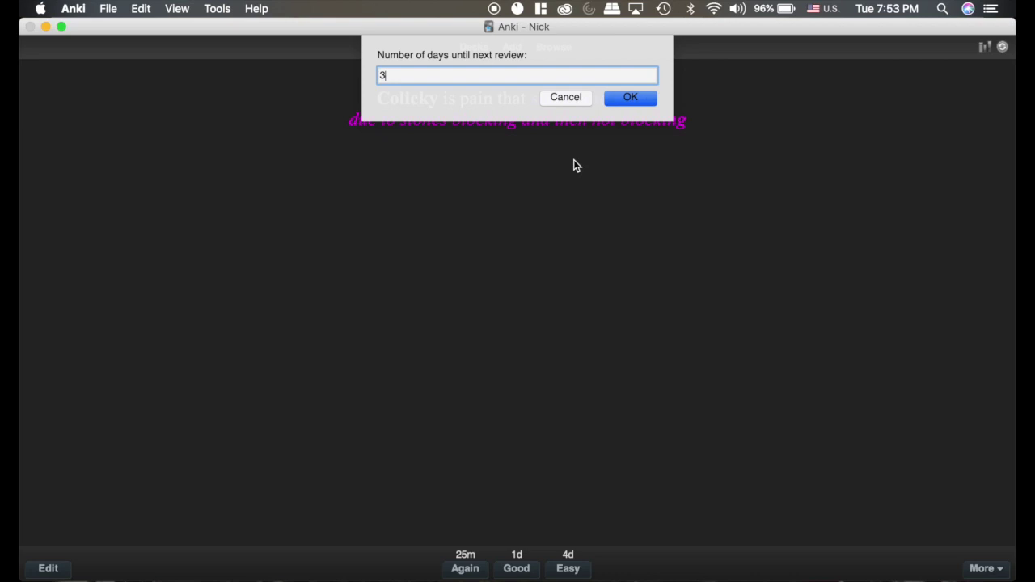
{"action": "key", "text": "Return"}
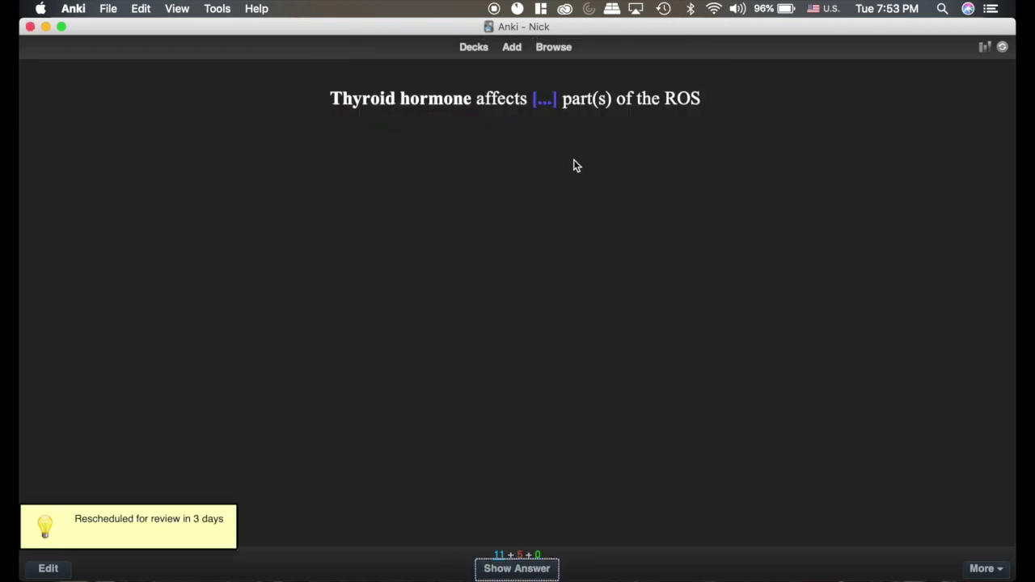
{"action": "key", "text": "space"}
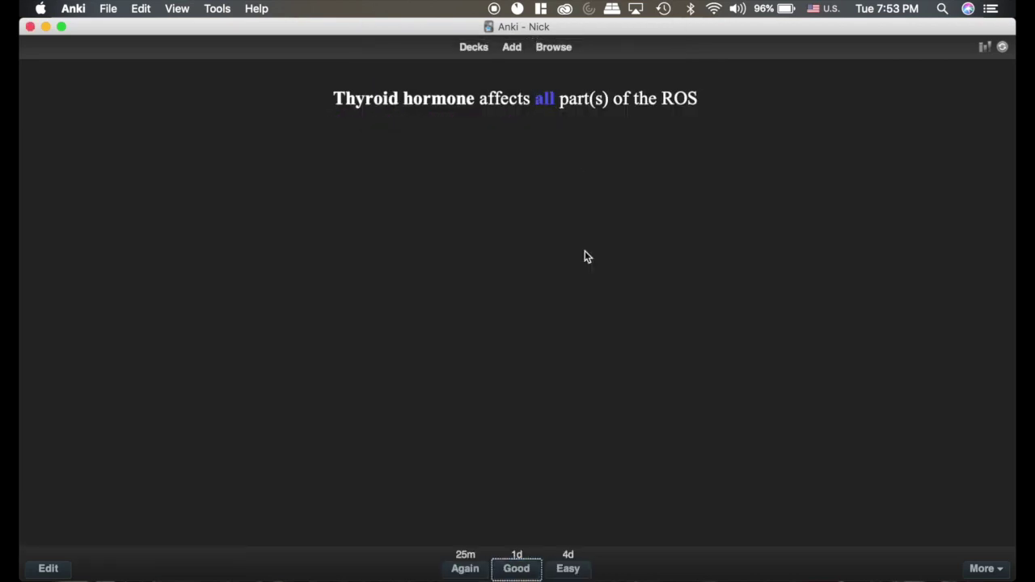
{"action": "left_click", "coordinate": [568, 568]}
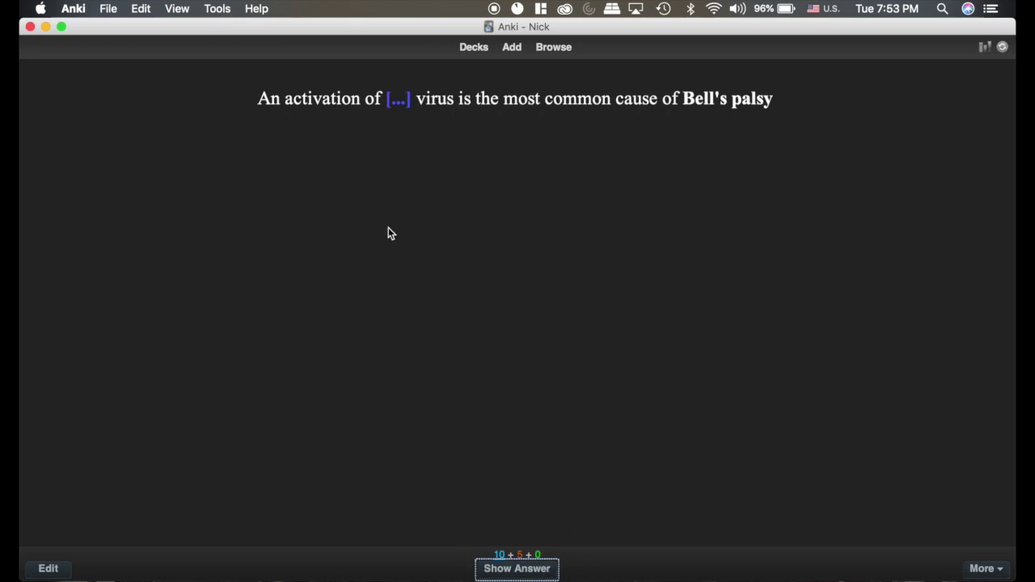
Step: Reveal the answer to the Bell's palsy card and reschedule that card for review in 3 days
{"action": "key", "text": "space"}
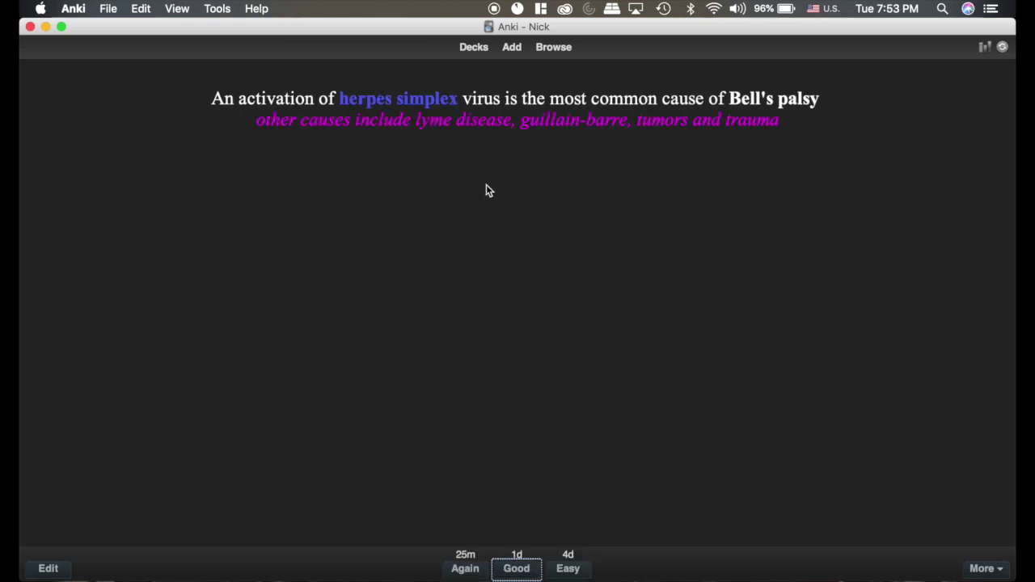
{"action": "key", "text": "ctrl+shift+d"}
{"action": "type", "text": "3"}
{"action": "key", "text": "Return"}
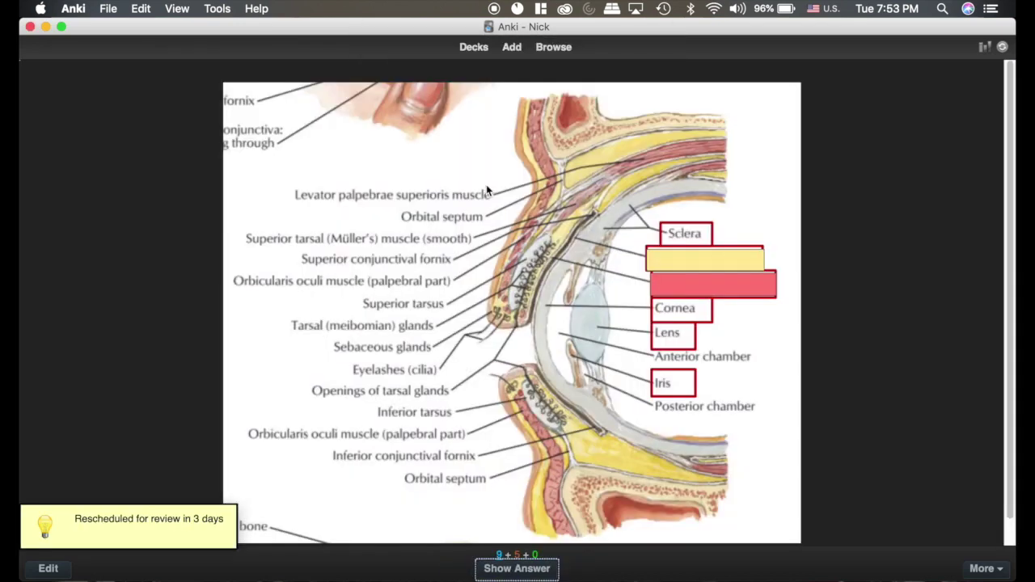
Step: Look over the eye anatomy diagram card, reveal the masked label and rate the card Good
{"action": "scroll", "coordinate": [525, 280], "scroll_direction": "down", "scroll_amount": 1}
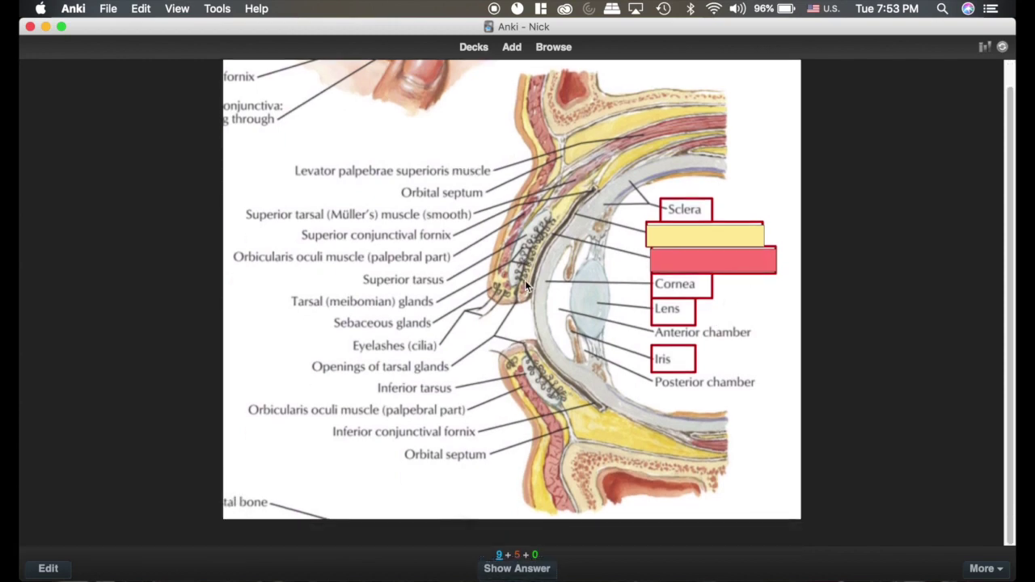
{"action": "scroll", "coordinate": [525, 280], "scroll_direction": "up", "scroll_amount": 1}
{"action": "scroll", "coordinate": [337, 295], "scroll_direction": "down", "scroll_amount": 1}
{"action": "key", "text": "space"}
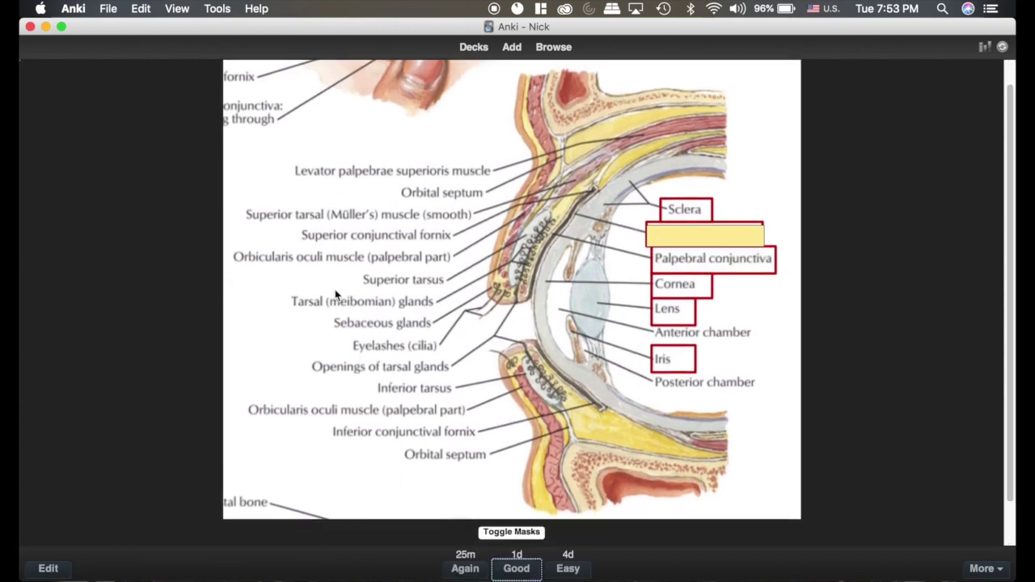
{"action": "left_click", "coordinate": [527, 569]}
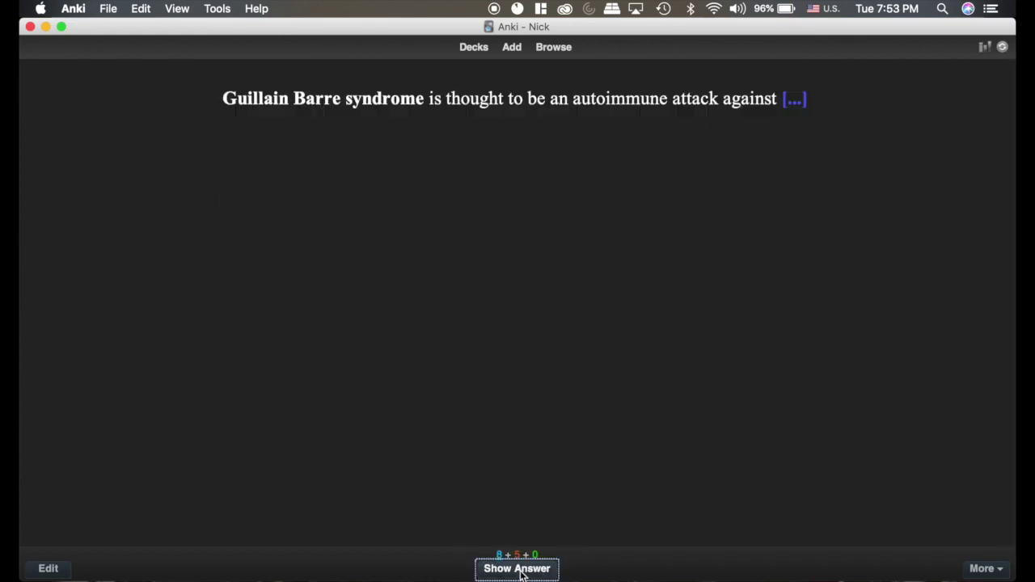
Step: Reveal the answers to the Guillain Barre syndrome card and the dull, generalized pain card, rating each Good
{"action": "key", "text": "space"}
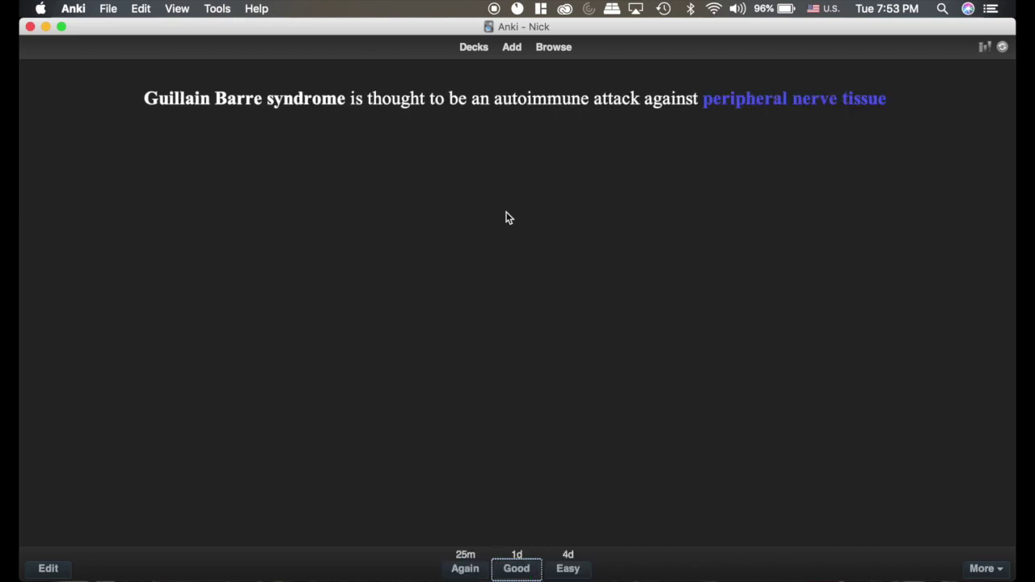
{"action": "key", "text": "space"}
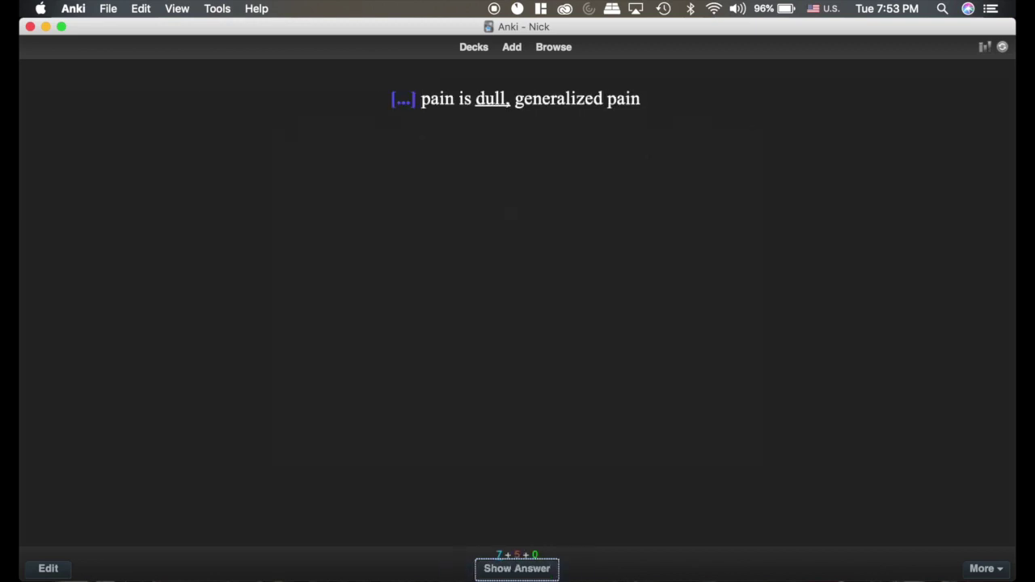
{"action": "key", "text": "space"}
{"action": "key", "text": "space"}
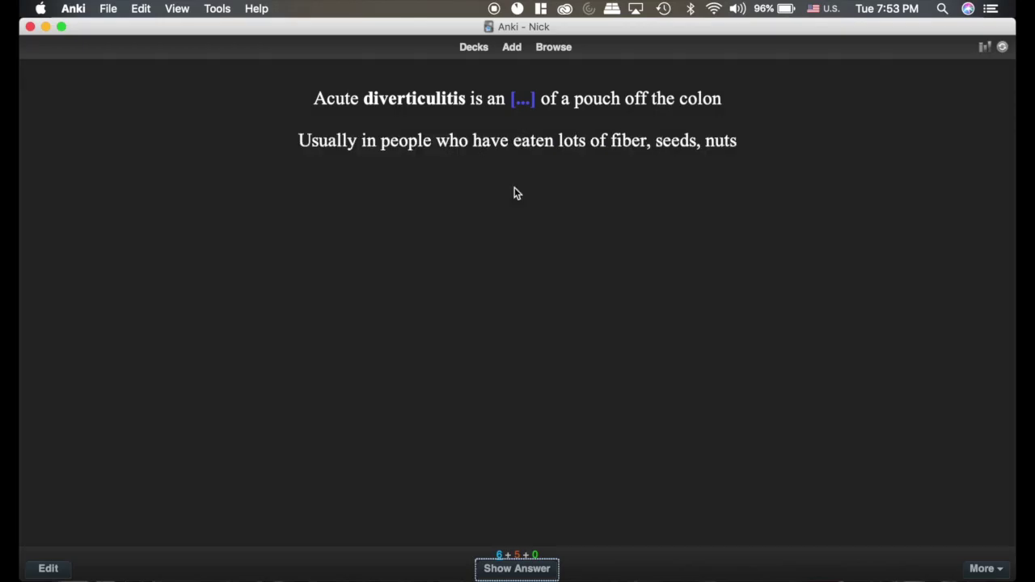
Step: Reveal the answer to the acute diverticulitis card and reschedule that card for review in 2 days
{"action": "key", "text": "space"}
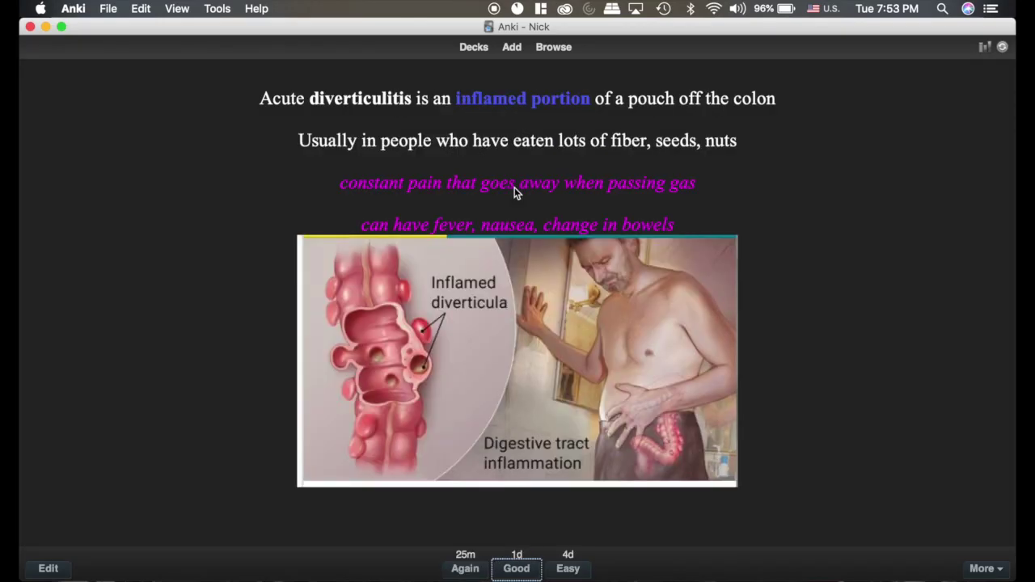
{"action": "key", "text": "super+shift+d"}
{"action": "type", "text": "2"}
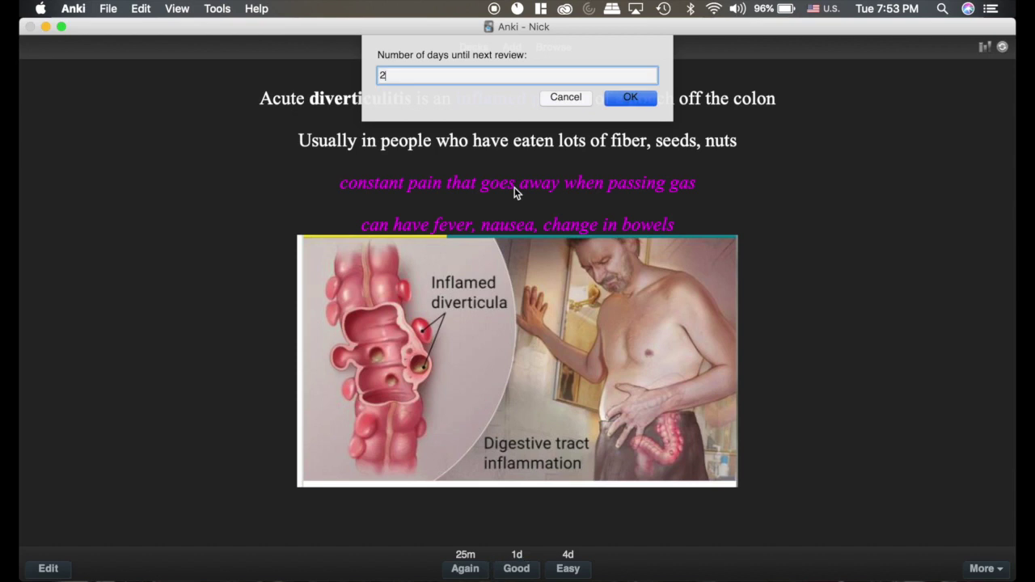
{"action": "key", "text": "Return"}
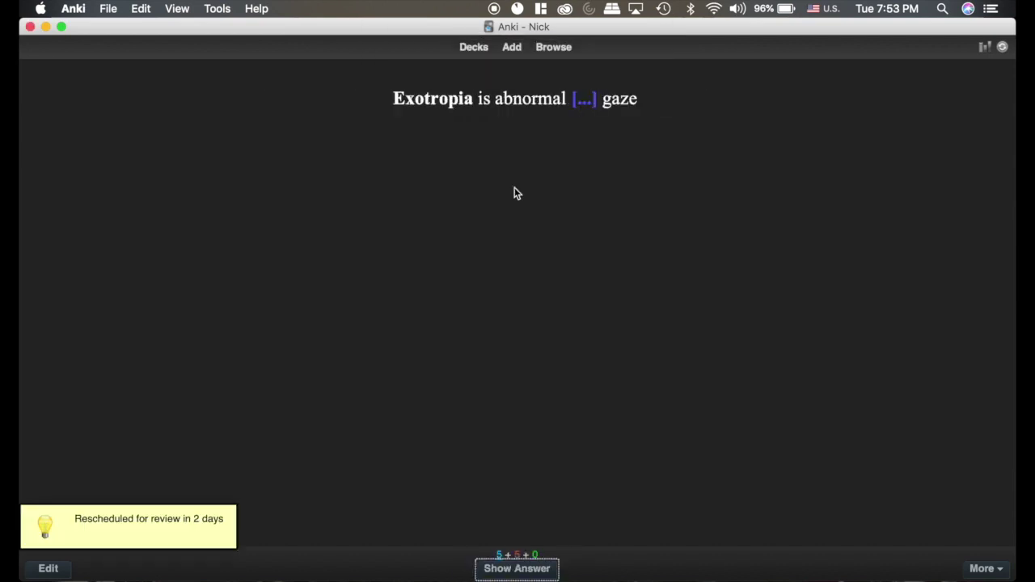
Step: Reveal the answer to the exotropia card and reschedule that card for review in 3 days
{"action": "key", "text": "space"}
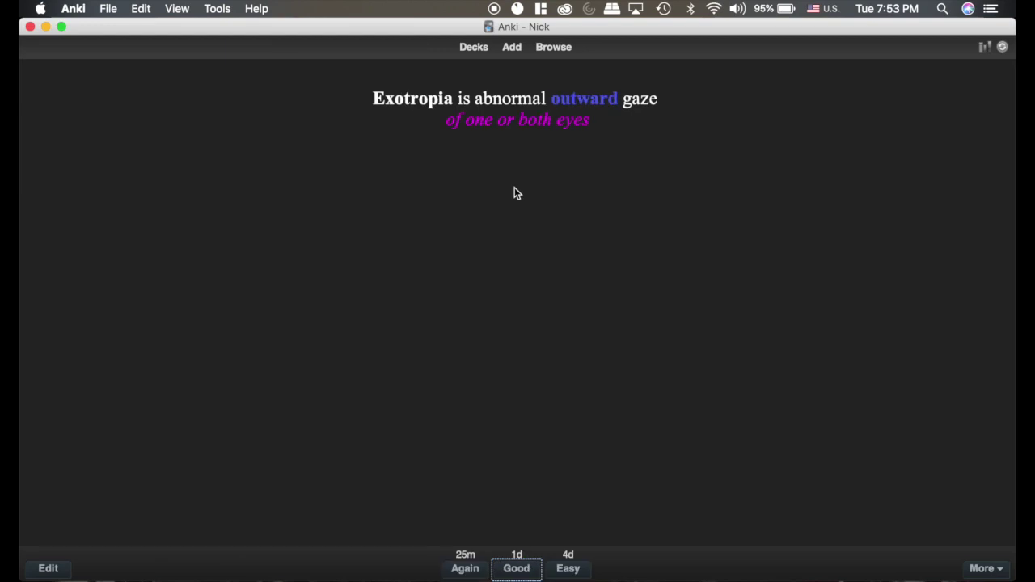
{"action": "key", "text": "ctrl+shift+d"}
{"action": "type", "text": "3"}
{"action": "key", "text": "Return"}
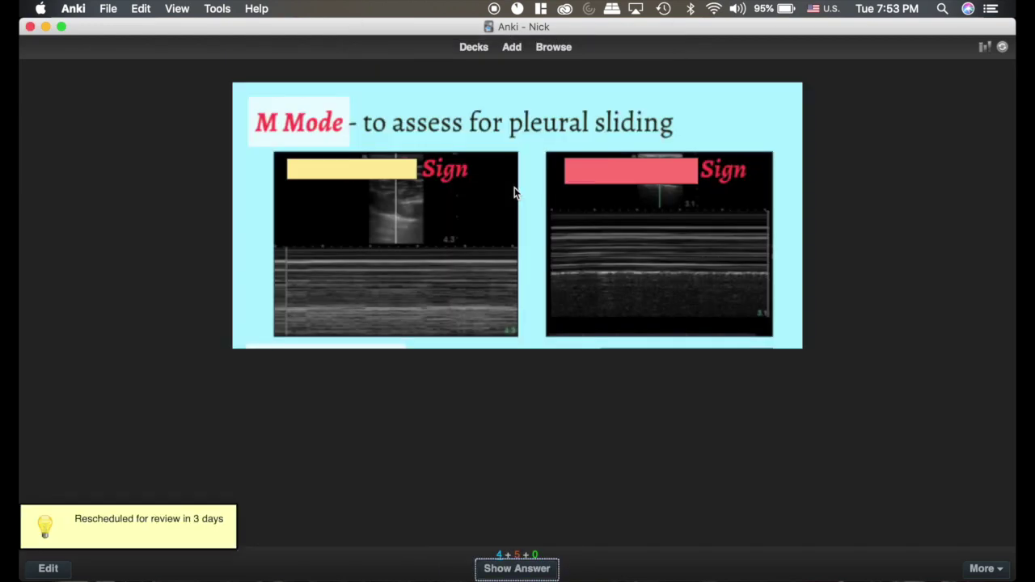
Step: Reveal the M Mode pleural sliding card's answer and rate it Good, and reveal and reschedule the nystagmus card
{"action": "key", "text": "space"}
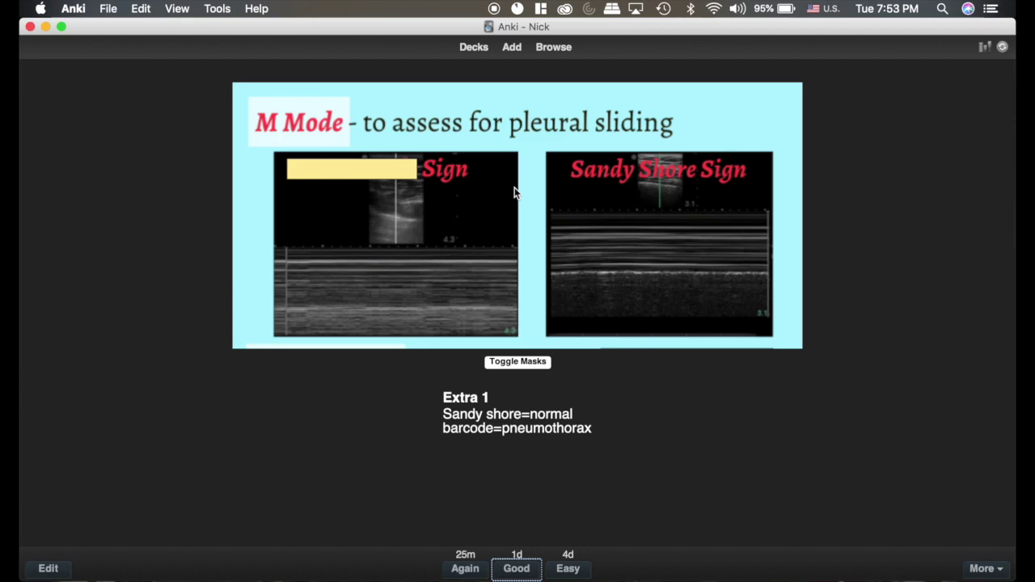
{"action": "key", "text": "space"}
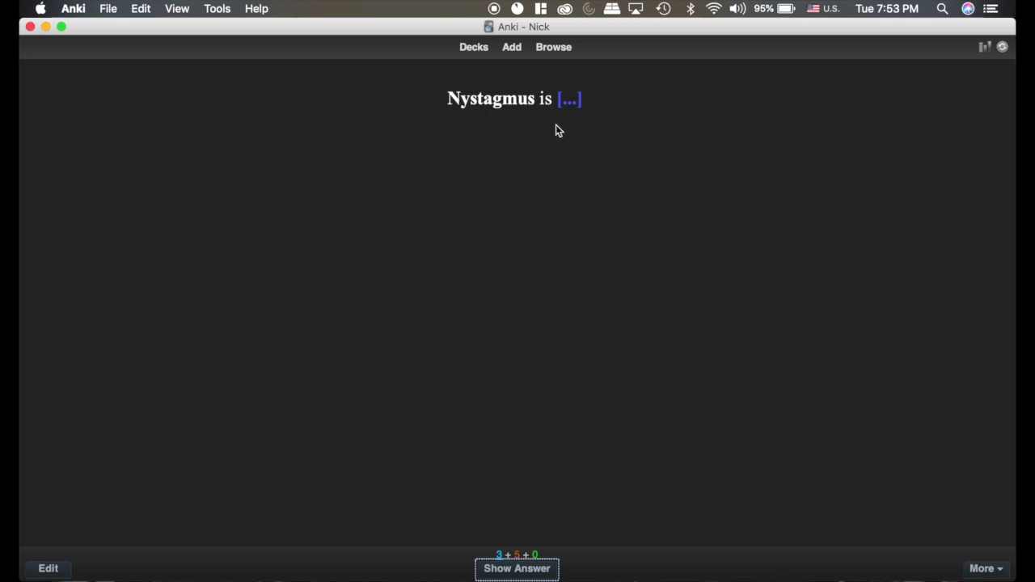
{"action": "key", "text": "space"}
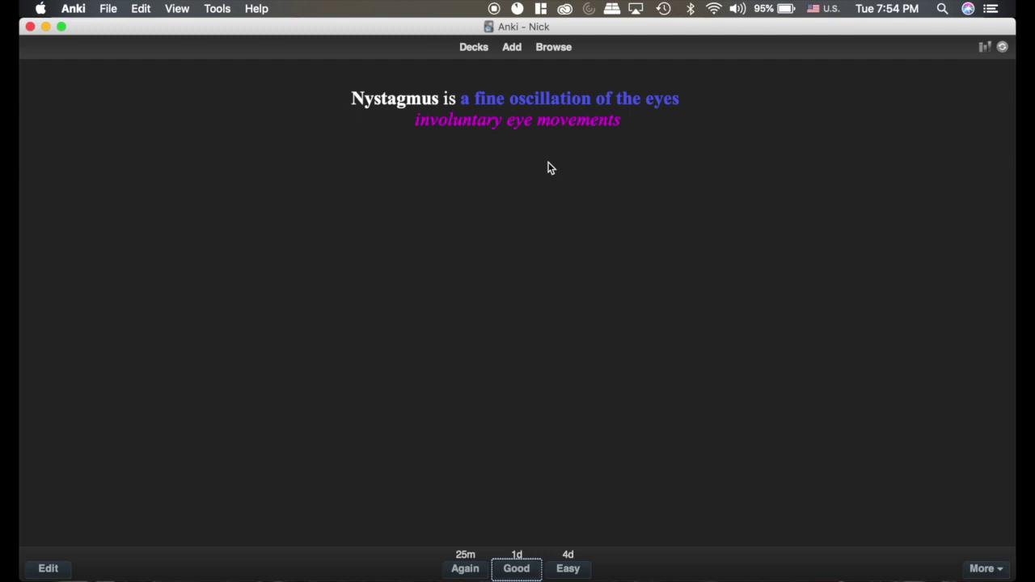
{"action": "key", "text": "ctrl+shift+d"}
{"action": "key", "text": "Return"}
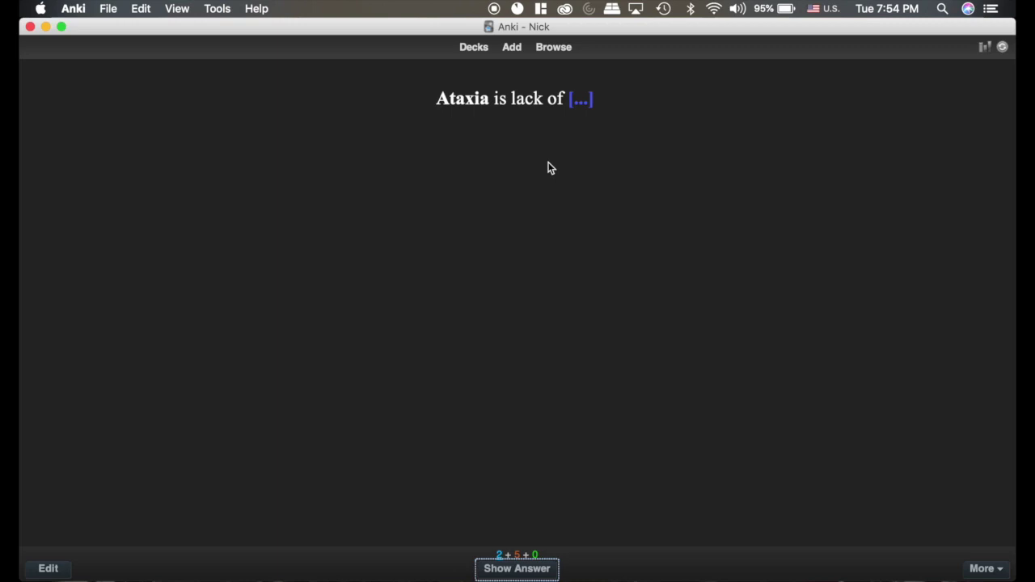
Step: Reveal the answer to the ataxia card and reschedule that card for review in 2 days
{"action": "key", "text": "space"}
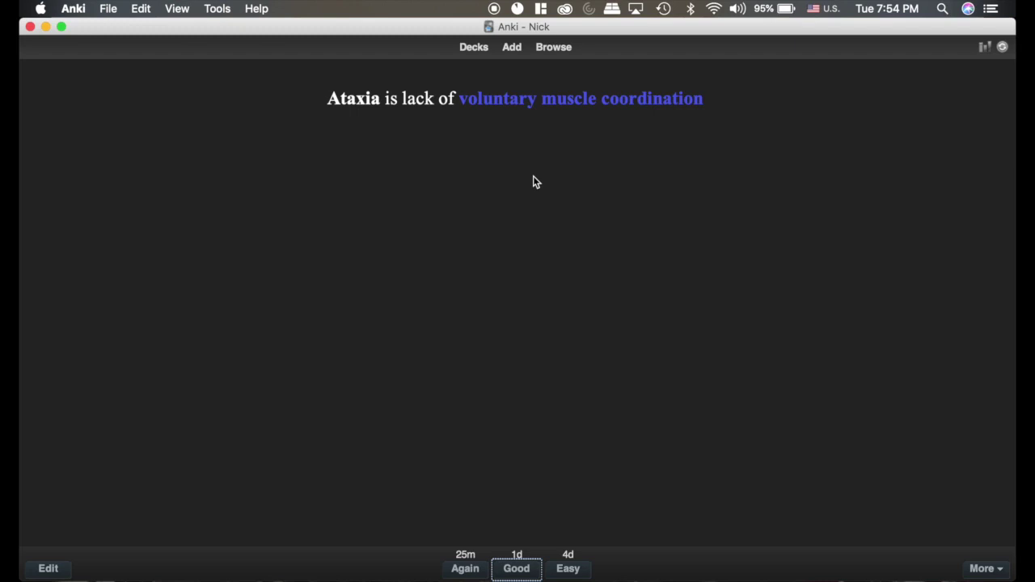
{"action": "key", "text": "super+shift+d"}
{"action": "type", "text": "2"}
{"action": "key", "text": "Return"}
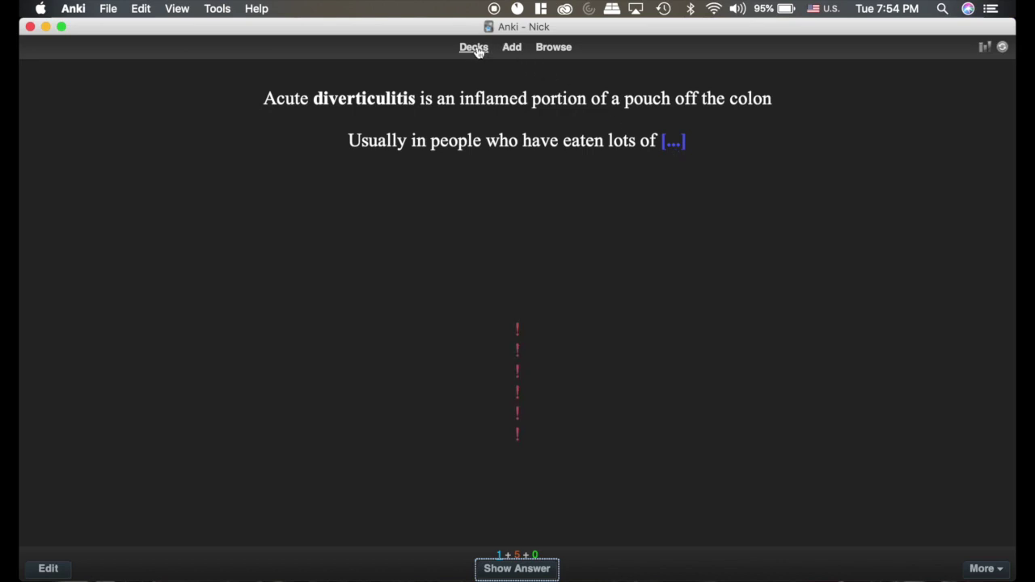
Step: Return to the deck list and check the new card settings in the Foundations deck's options
{"action": "left_click", "coordinate": [474, 47]}
{"action": "left_click", "coordinate": [668, 138]}
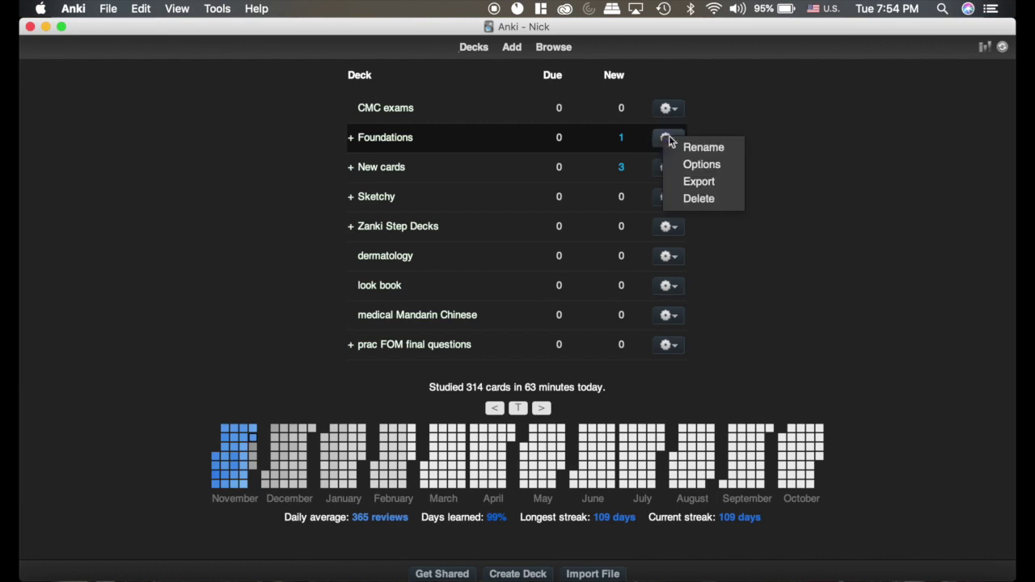
{"action": "left_click", "coordinate": [701, 165]}
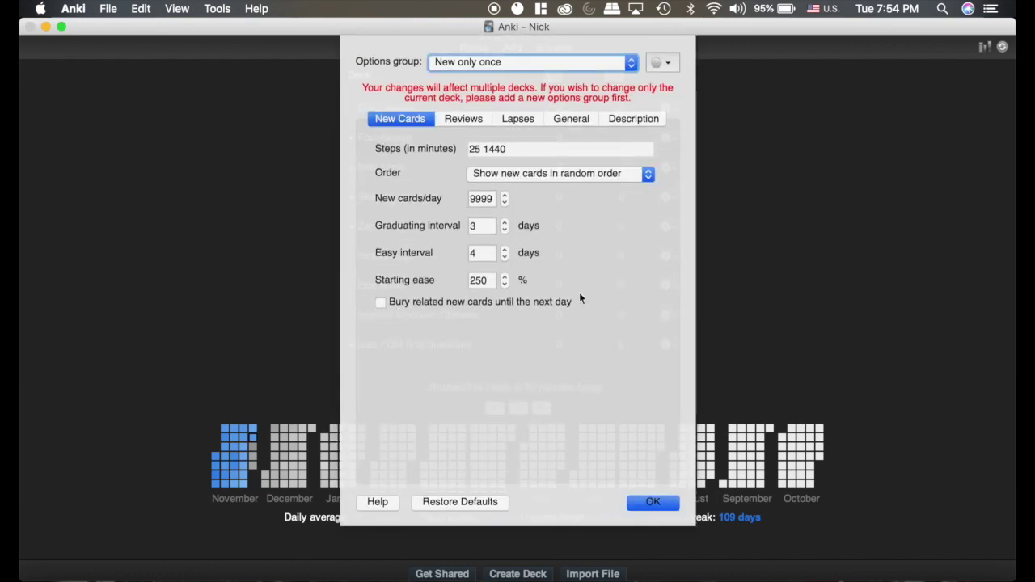
{"action": "left_click", "coordinate": [653, 502]}
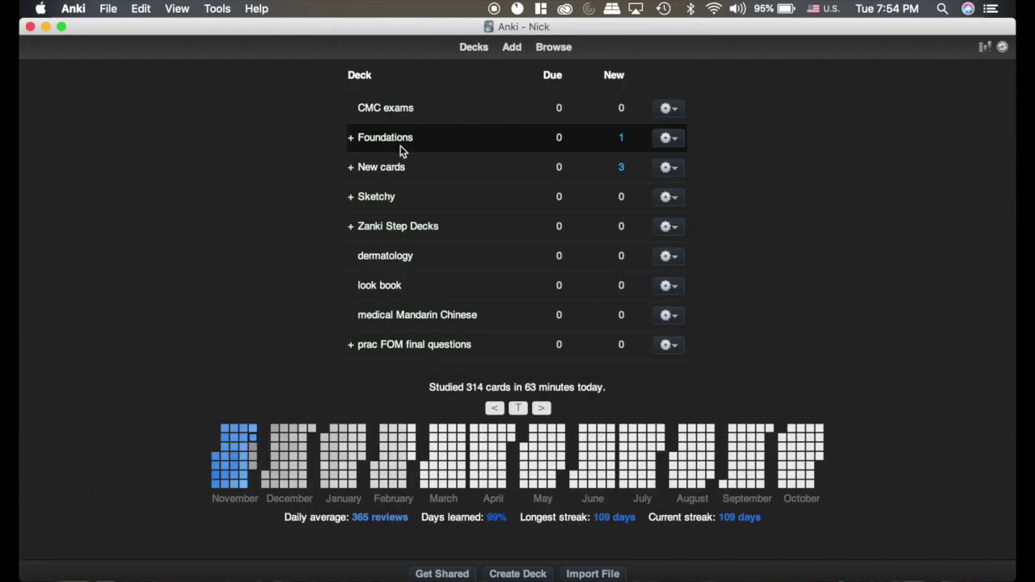
Step: Resume studying Foundations, reveal the remaining diverticulitis card's answer, reschedule it for review in 2 days and return to the deck list
{"action": "left_click", "coordinate": [388, 139]}
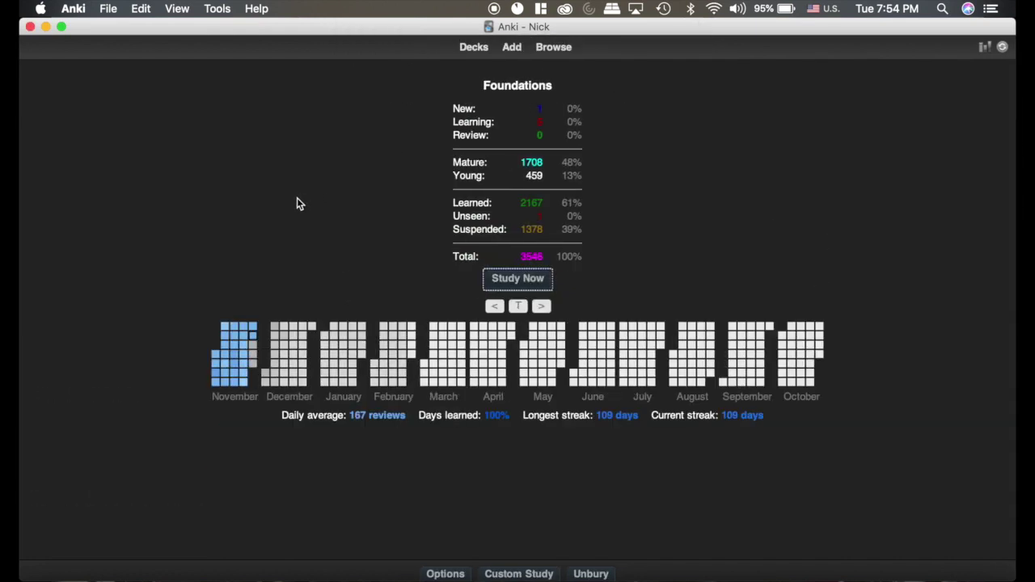
{"action": "left_click", "coordinate": [511, 280]}
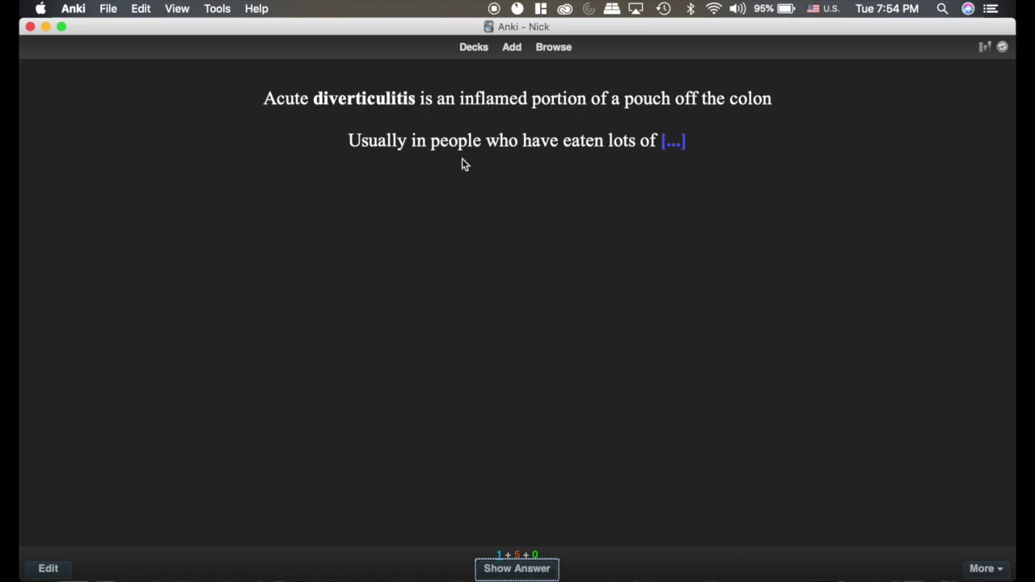
{"action": "key", "text": "space"}
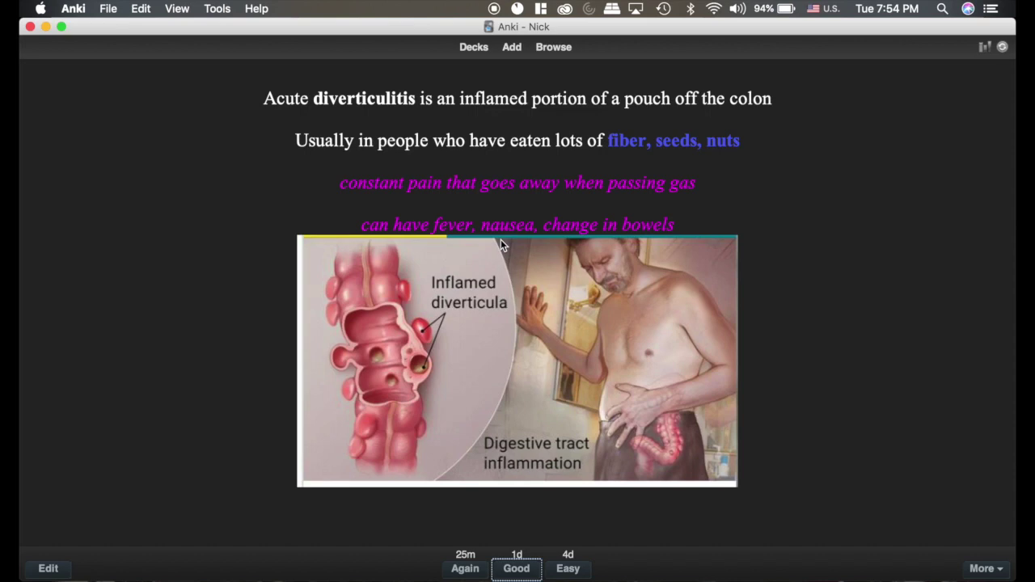
{"action": "key", "text": "super+shift+d"}
{"action": "key", "text": "Escape"}
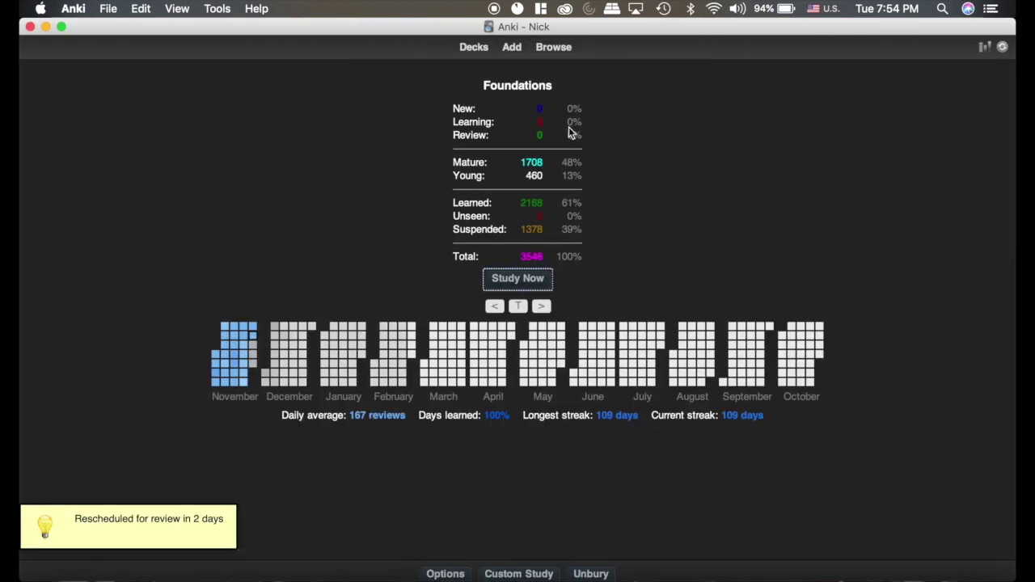
{"action": "left_click", "coordinate": [465, 49]}
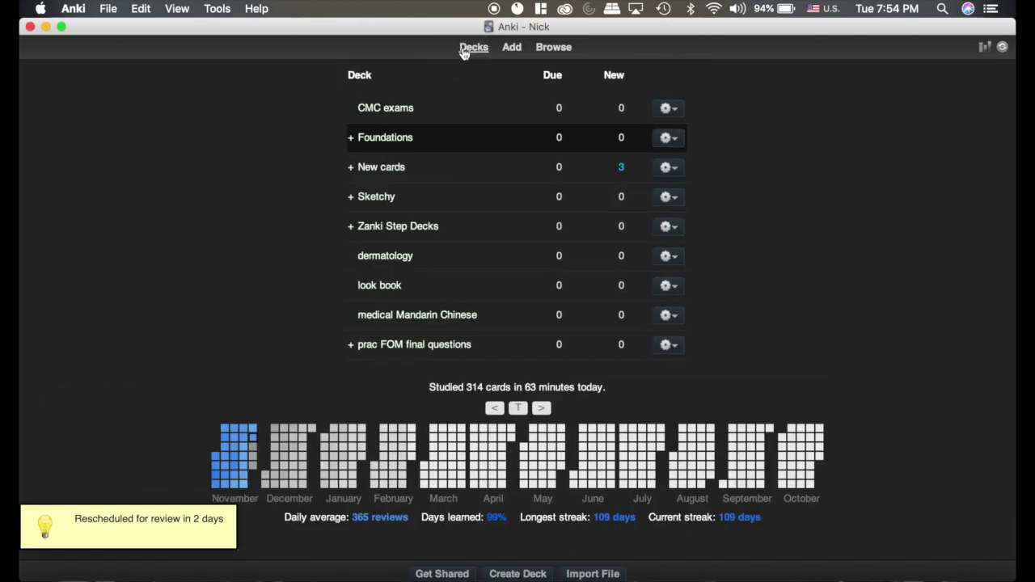